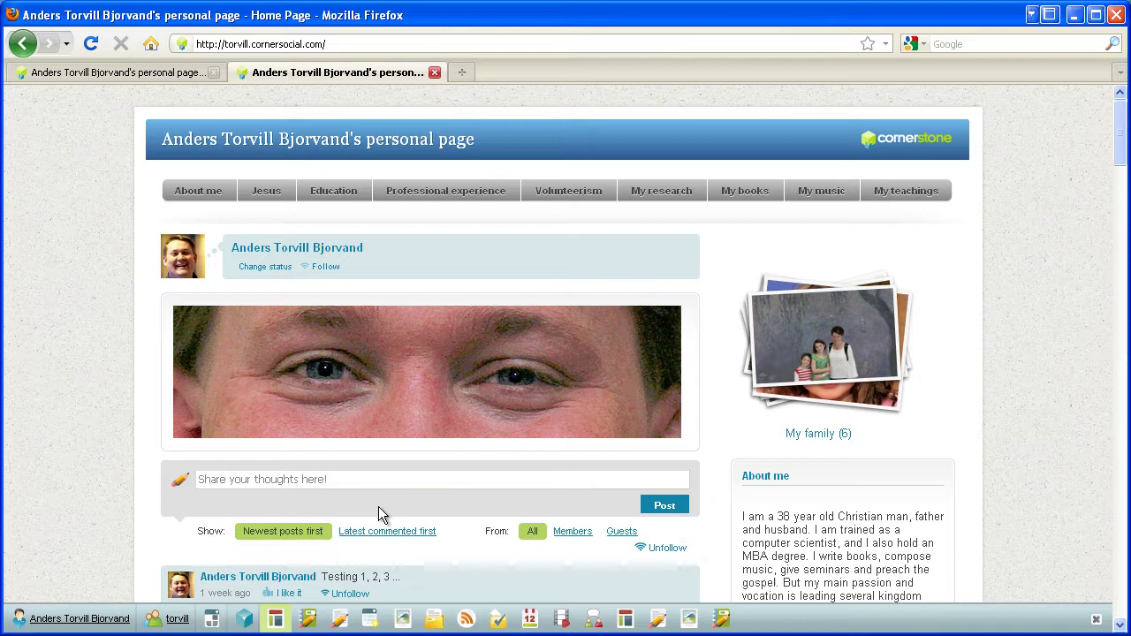
From the personal home page, open the My images menu in the bottom Cornerstone toolbar
{"action": "left_click", "coordinate": [393, 616]}
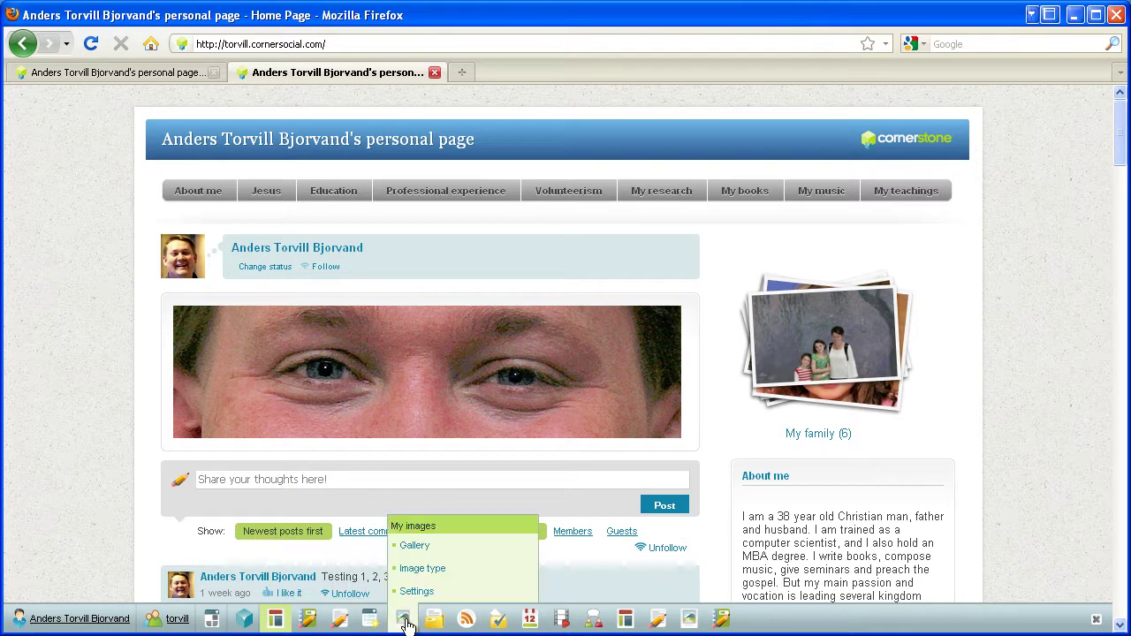
Choose Gallery from My images to see the seven existing galleries
{"action": "left_click", "coordinate": [414, 546]}
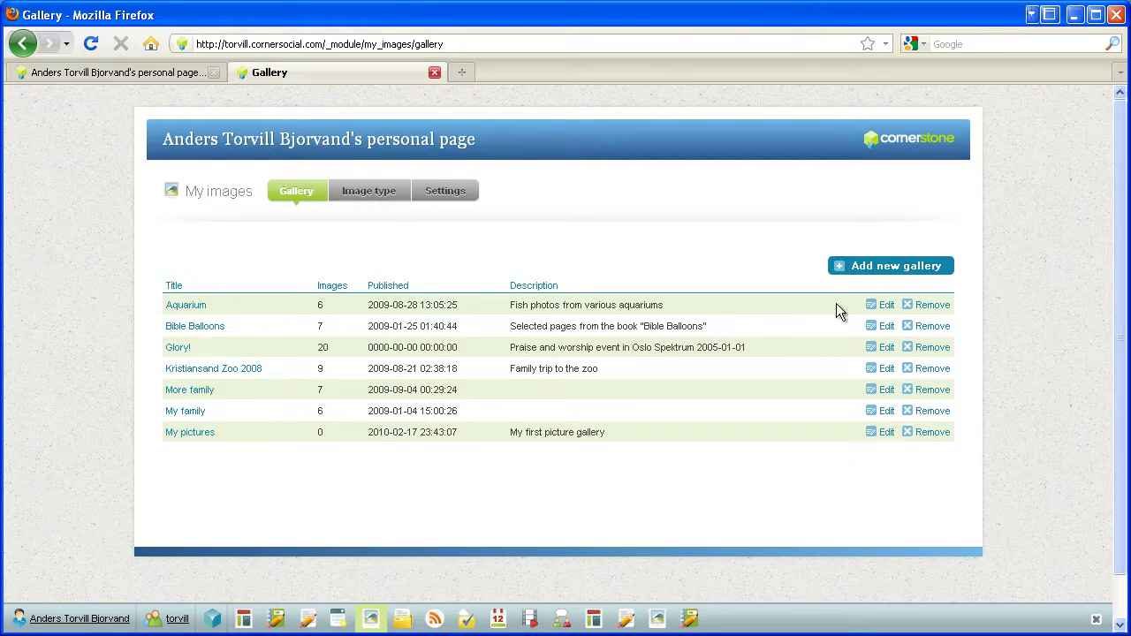
Add a gallery titled 'Norwegion National Day 2010 - May 17th' described 'Celebrating our constitution'
{"action": "left_click", "coordinate": [876, 267]}
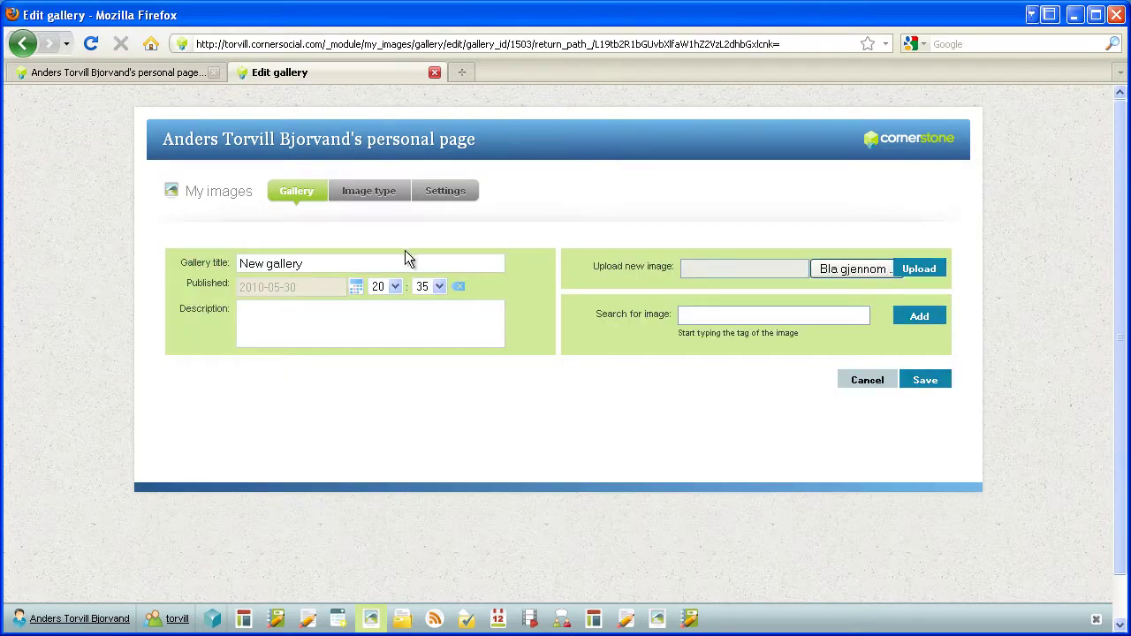
{"action": "left_click_drag", "start_coordinate": [351, 259], "coordinate": [177, 263]}
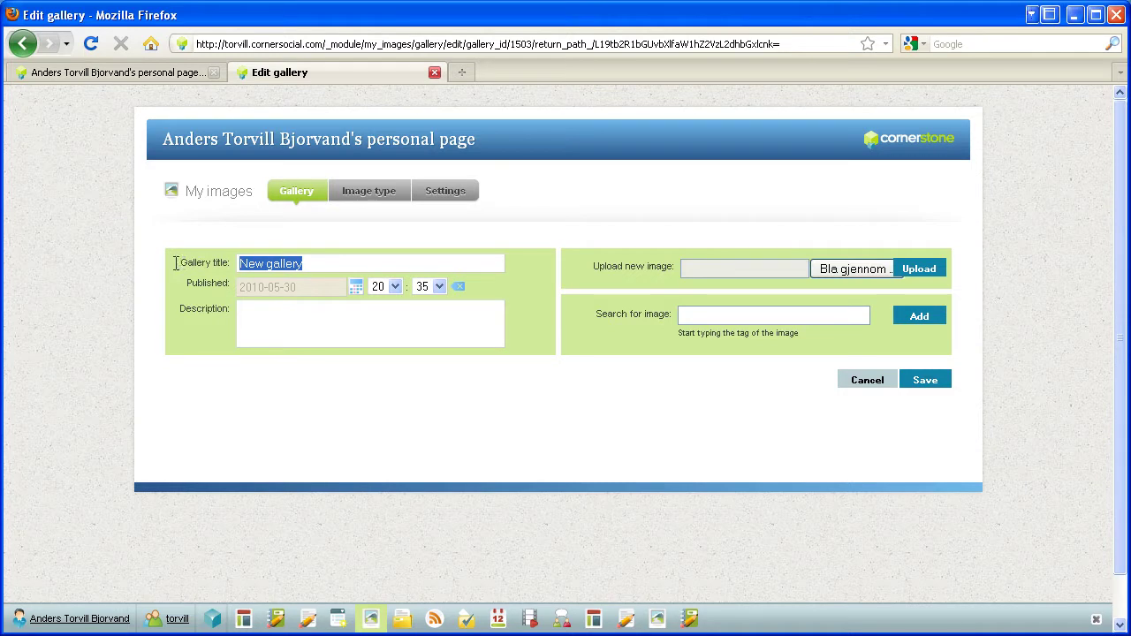
{"action": "type", "text": "N"}
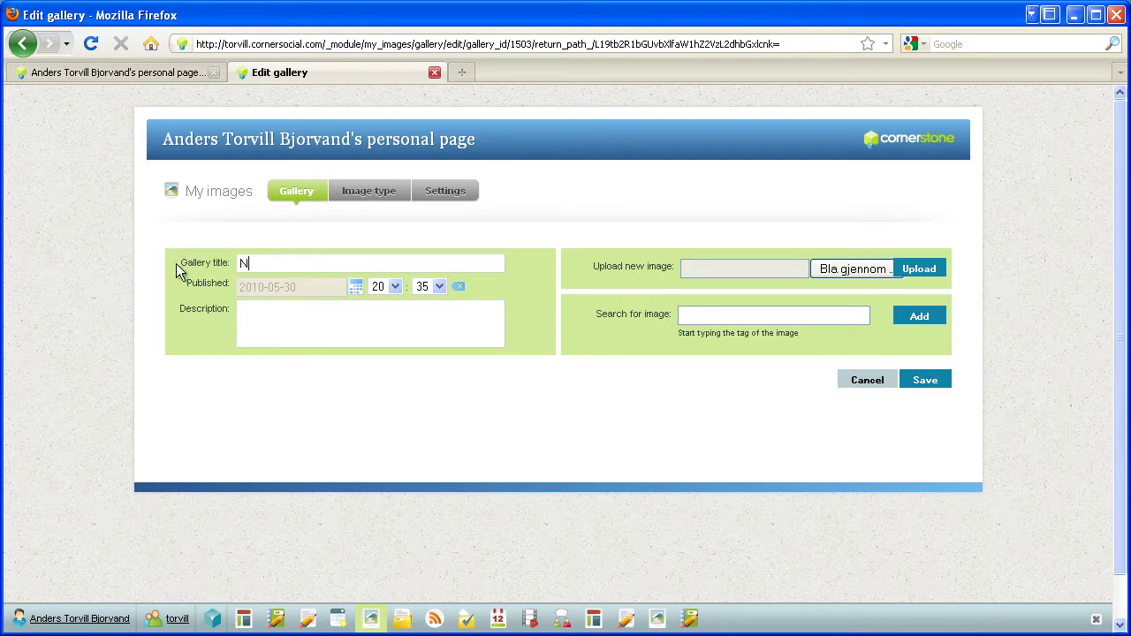
{"action": "type", "text": "orwega"}
{"action": "key", "text": "BackSpace"}
{"action": "key", "text": "BackSpace"}
{"action": "key", "text": "BackSpace"}
{"action": "type", "text": "ion National Day 2010 - May 17th"}
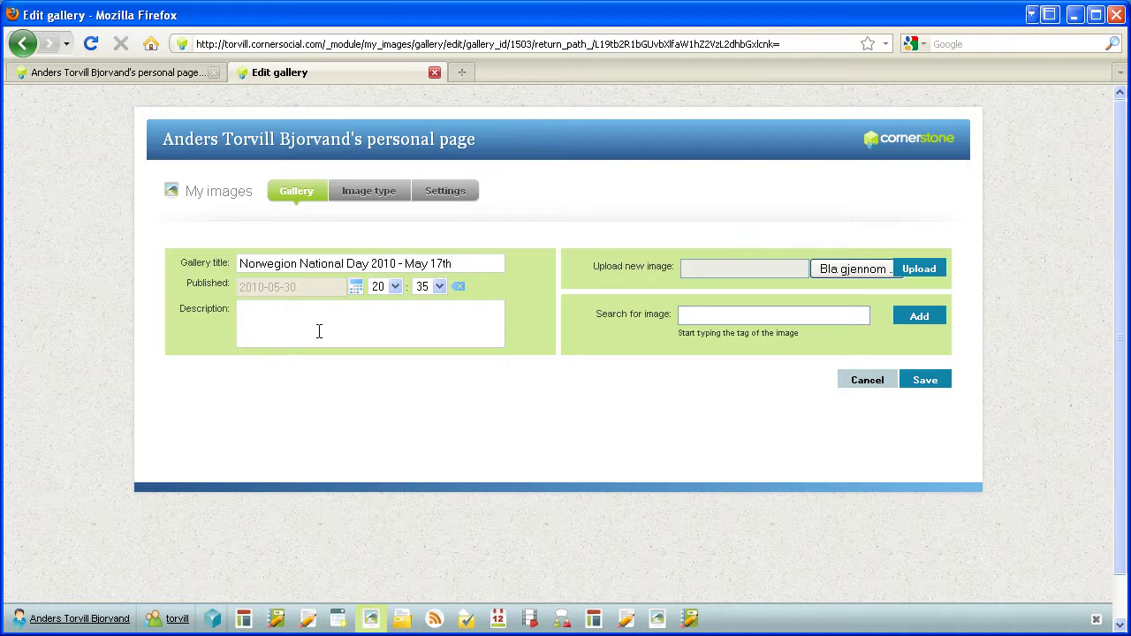
{"action": "type", "text": "Celebrating our constitution"}
Upload IMG_7767.JPG from D:\bilder\atb_201005\20100517 into the gallery
{"action": "left_click", "coordinate": [855, 268]}
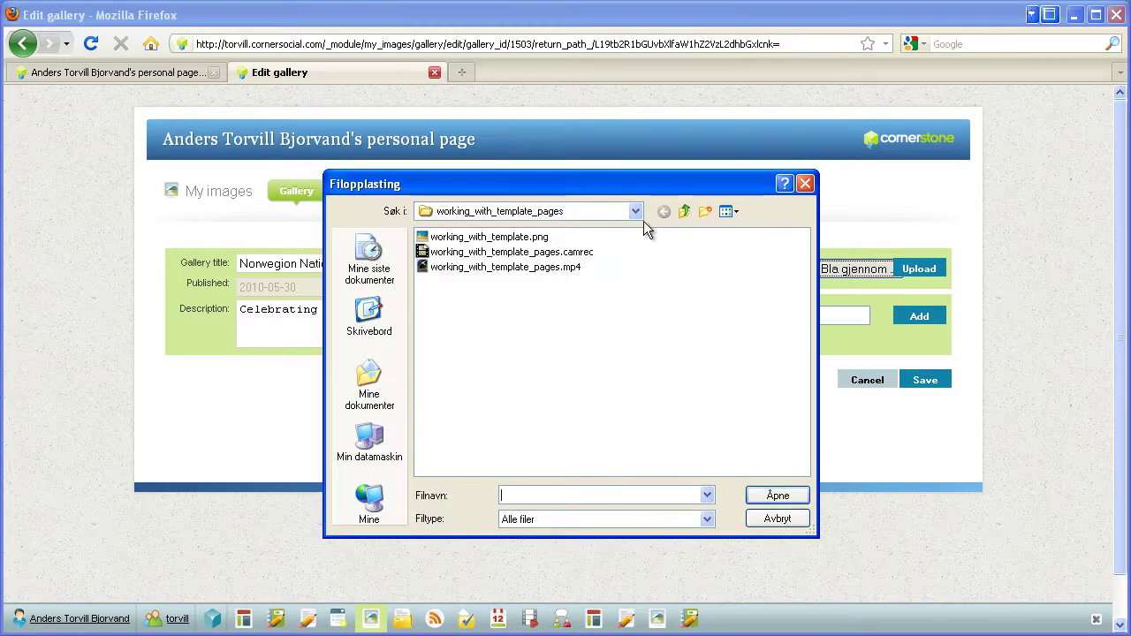
{"action": "left_click", "coordinate": [369, 442]}
{"action": "double_click", "coordinate": [457, 254]}
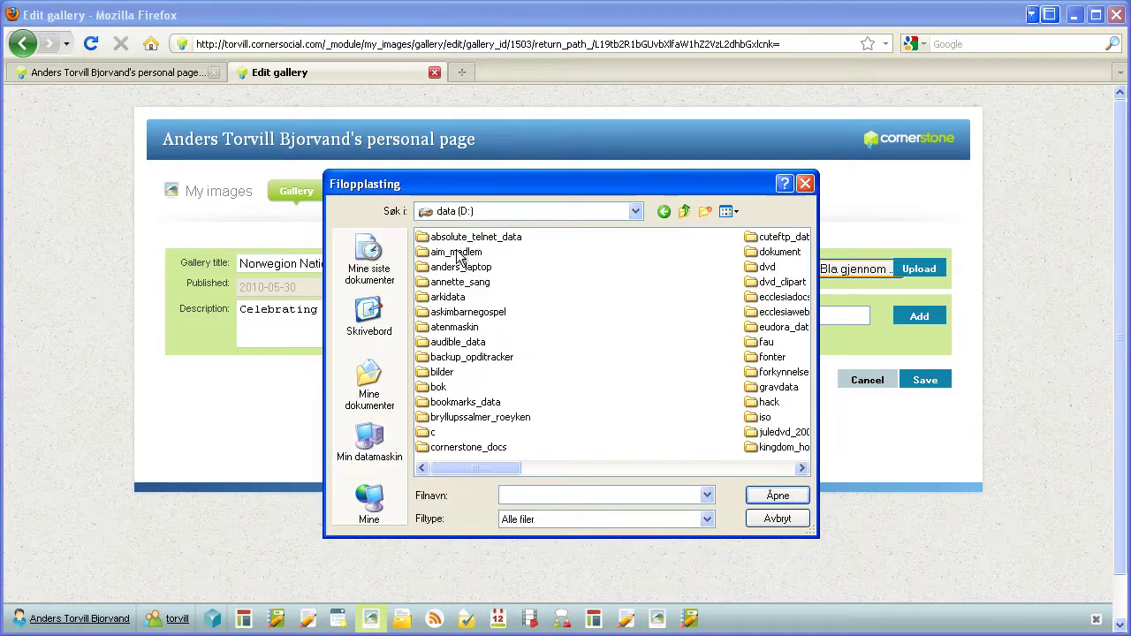
{"action": "double_click", "coordinate": [443, 372]}
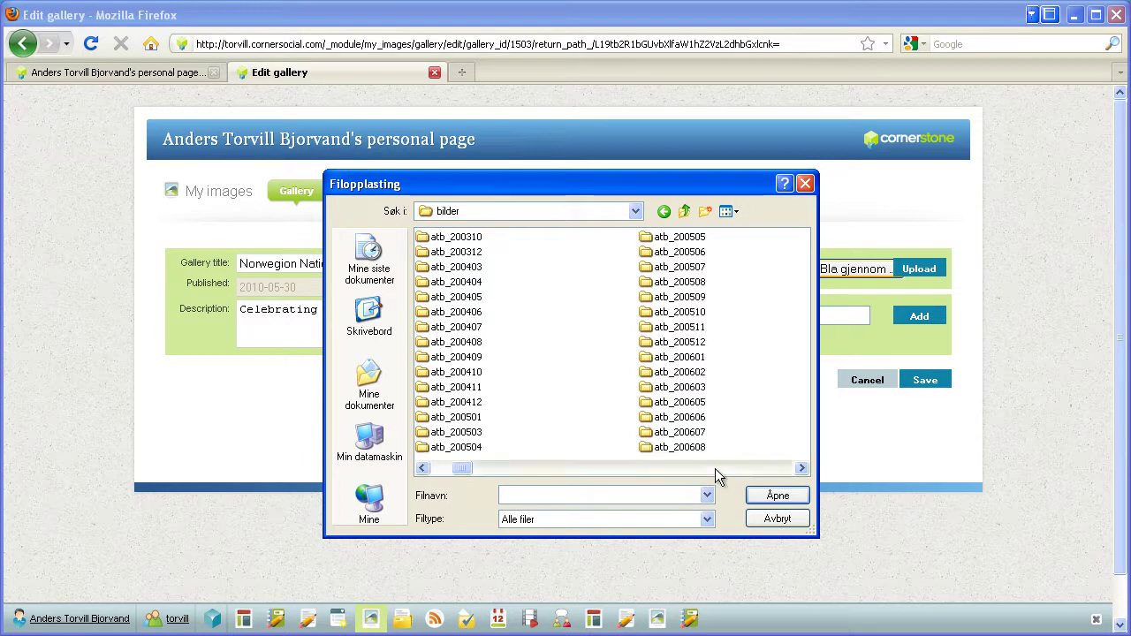
{"action": "scroll", "coordinate": [715, 469], "scroll_direction": "right", "scroll_amount": 4}
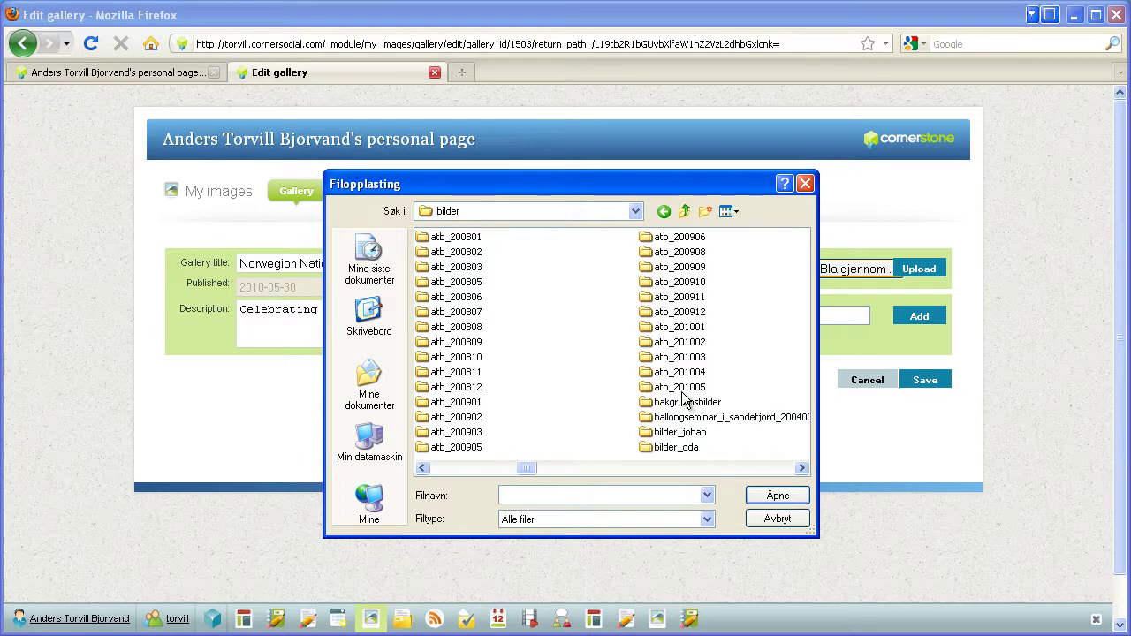
{"action": "double_click", "coordinate": [679, 387]}
{"action": "double_click", "coordinate": [451, 267]}
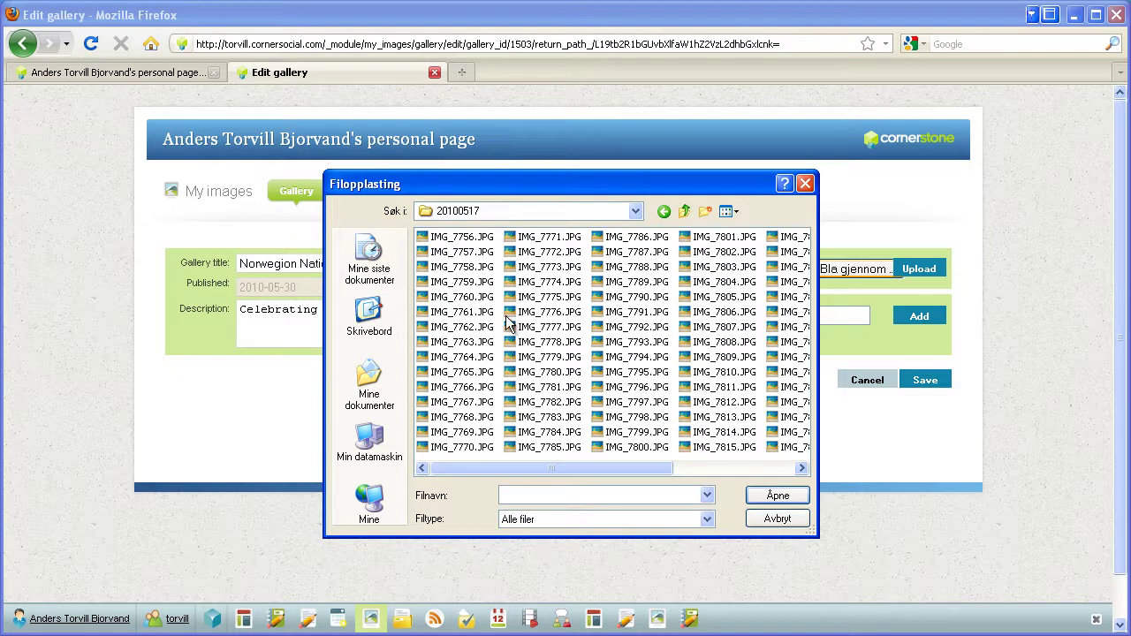
{"action": "left_click", "coordinate": [471, 402]}
{"action": "left_click", "coordinate": [781, 498]}
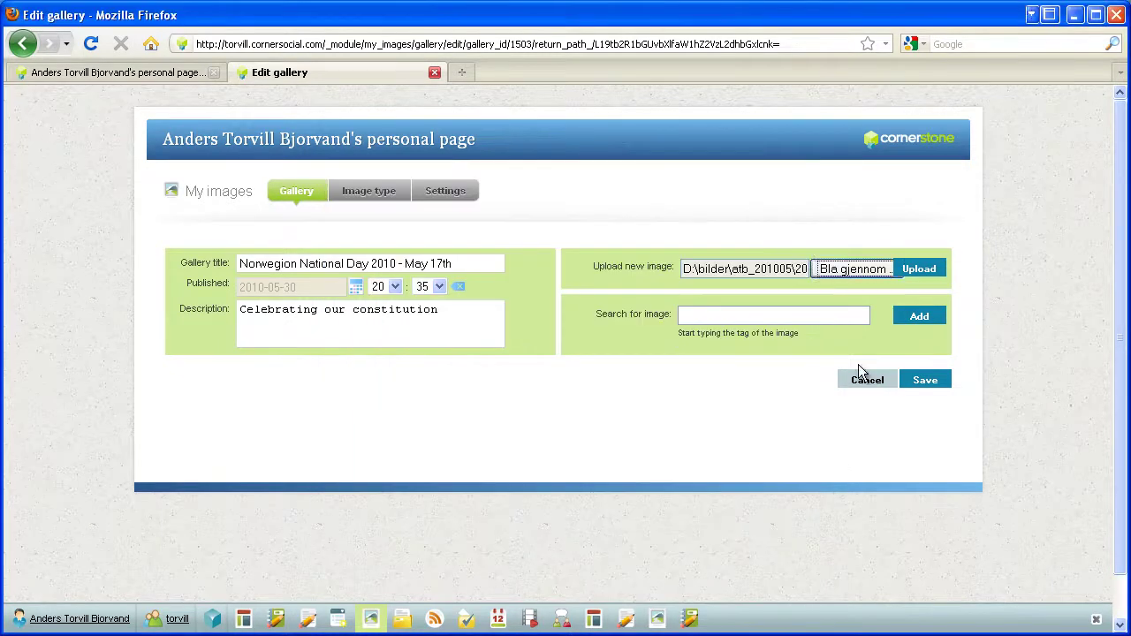
{"action": "left_click", "coordinate": [932, 274]}
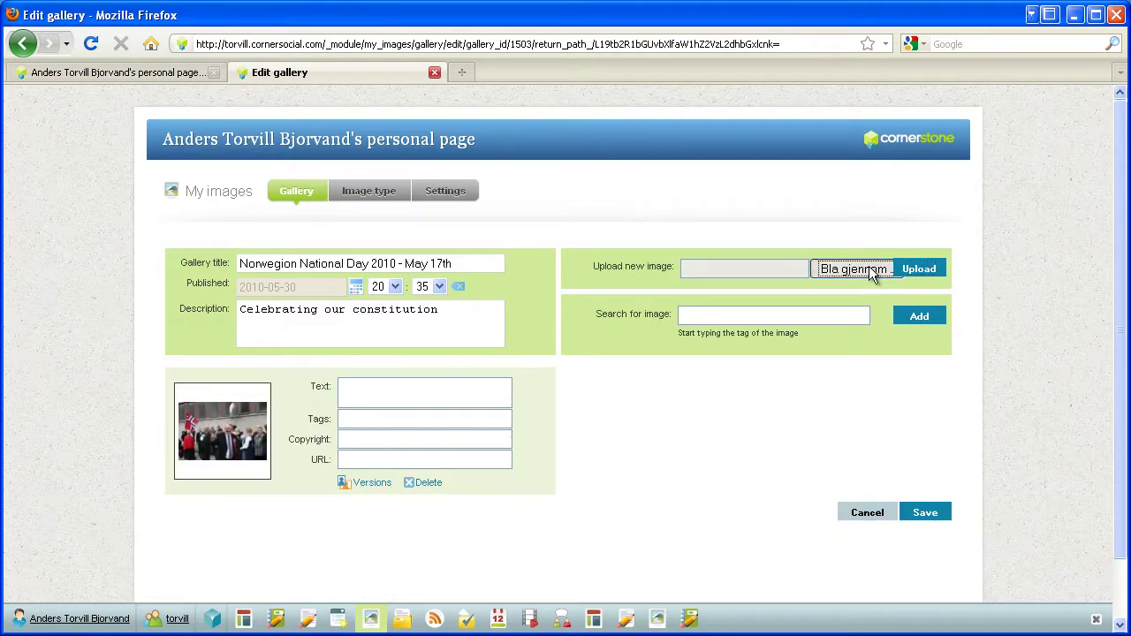
Upload IMG_7809.JPG from the same folder into the gallery
{"action": "left_click", "coordinate": [815, 270]}
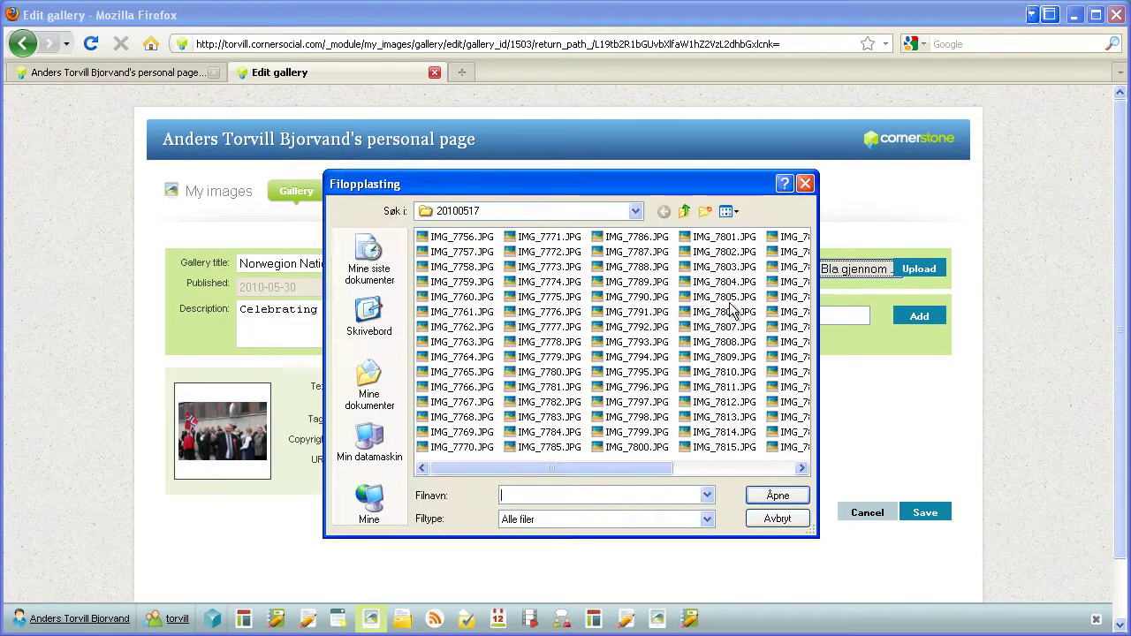
{"action": "left_click", "coordinate": [735, 357]}
{"action": "left_click", "coordinate": [777, 495]}
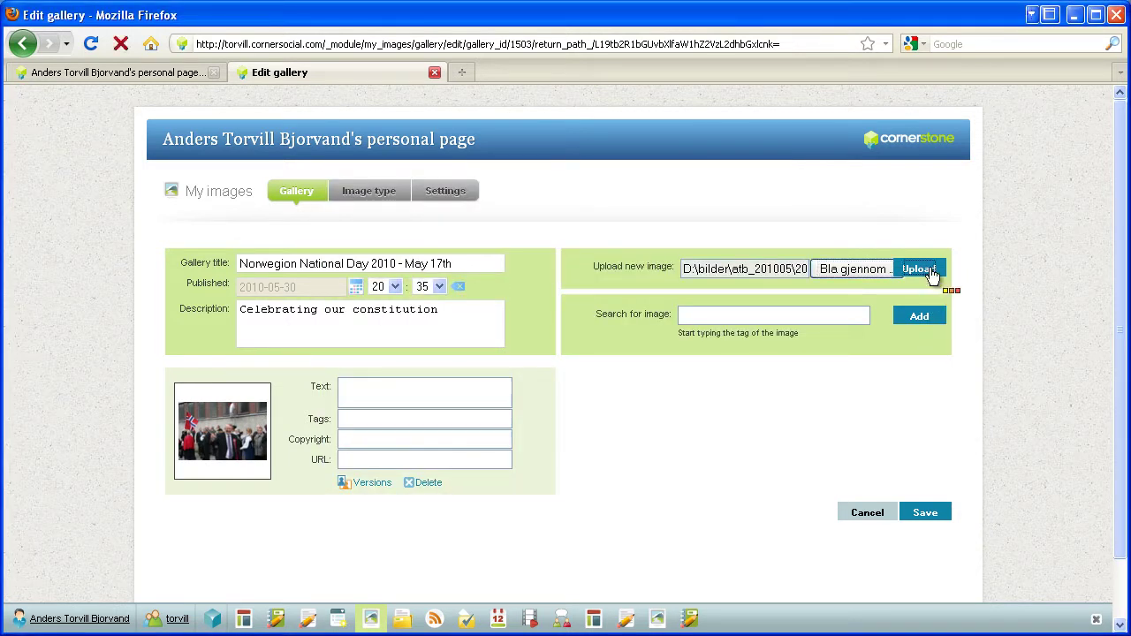
{"action": "left_click", "coordinate": [928, 270]}
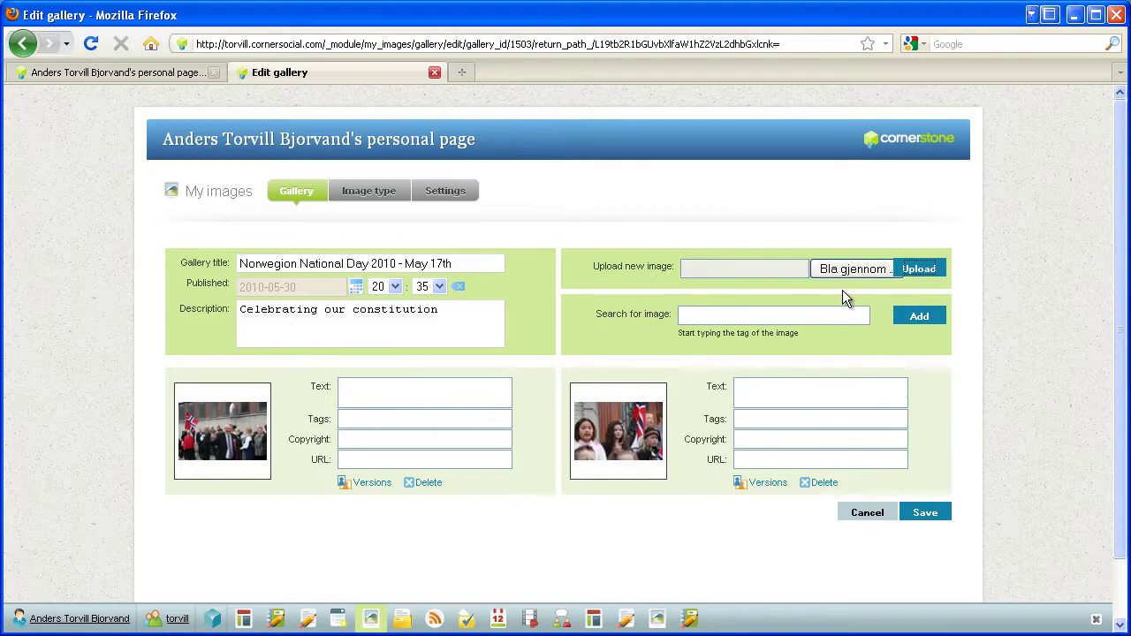
Upload IMG_7821.JPG from the same folder into the gallery
{"action": "left_click", "coordinate": [839, 276]}
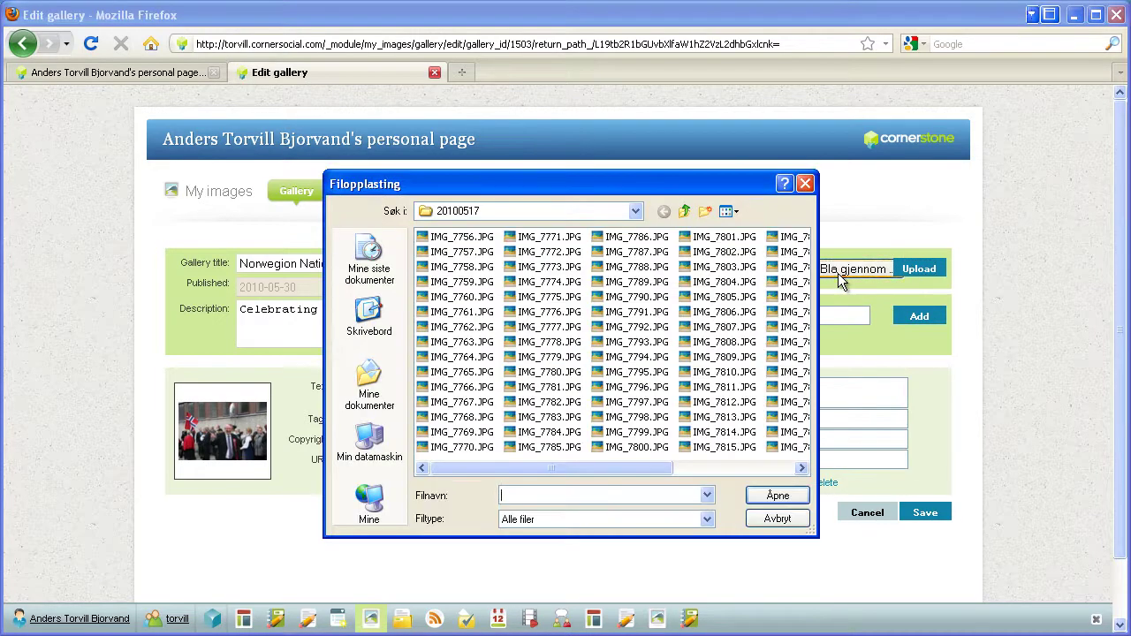
{"action": "left_click", "coordinate": [747, 469]}
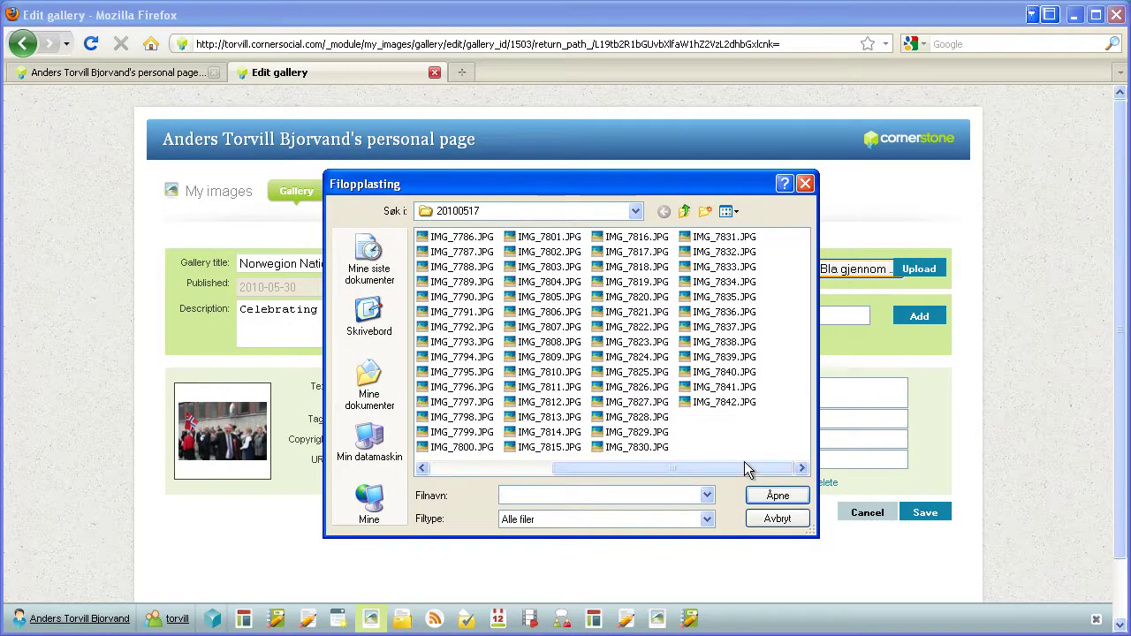
{"action": "left_click", "coordinate": [654, 312]}
{"action": "left_click", "coordinate": [777, 496]}
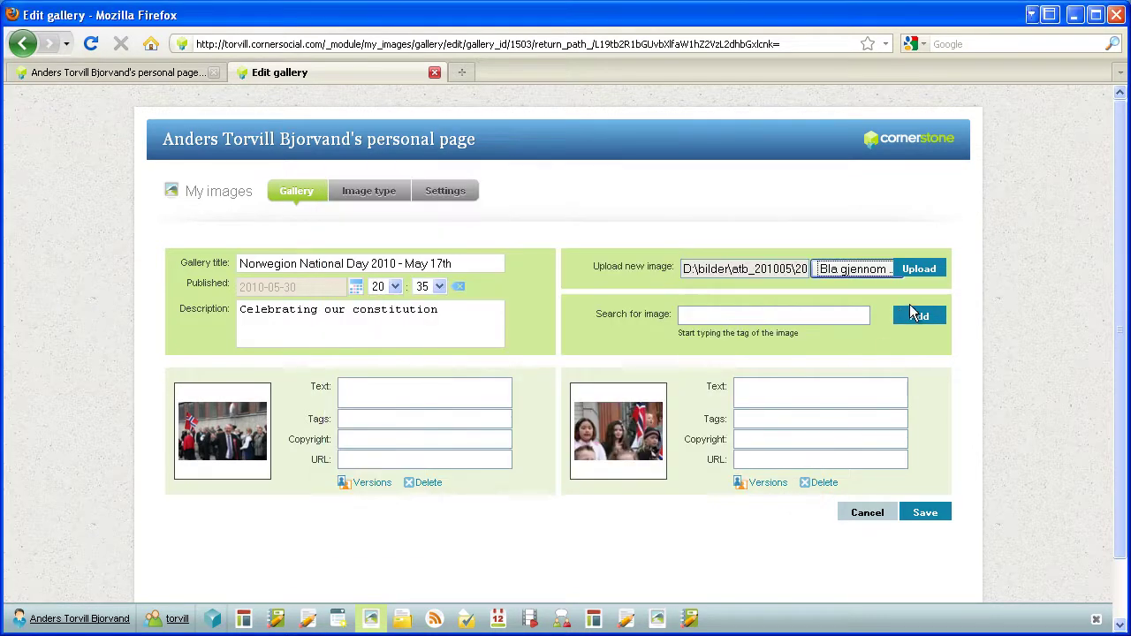
{"action": "left_click", "coordinate": [939, 274]}
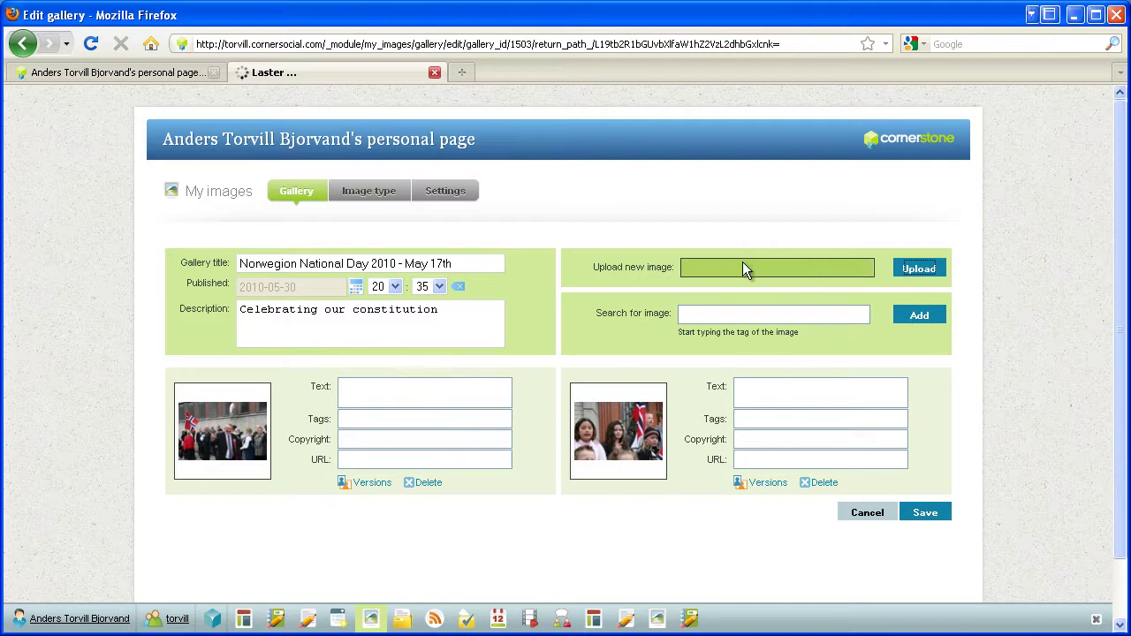
Pick another IMG file from the 20100517 folder and upload it as the fourth photo
{"action": "left_click", "coordinate": [850, 271]}
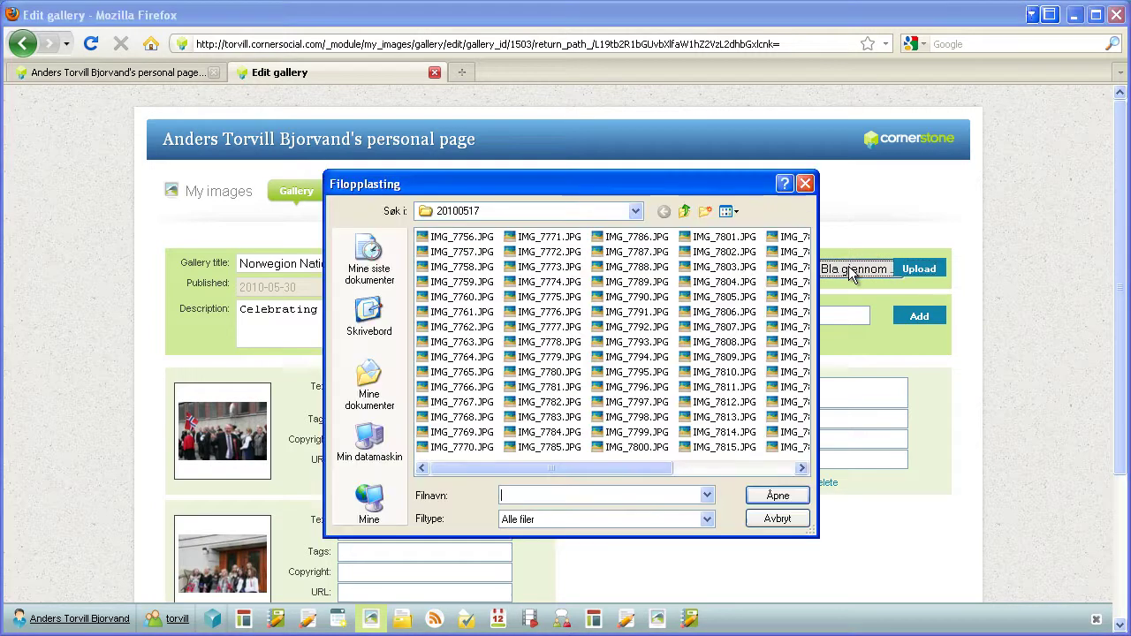
{"action": "left_click", "coordinate": [796, 467]}
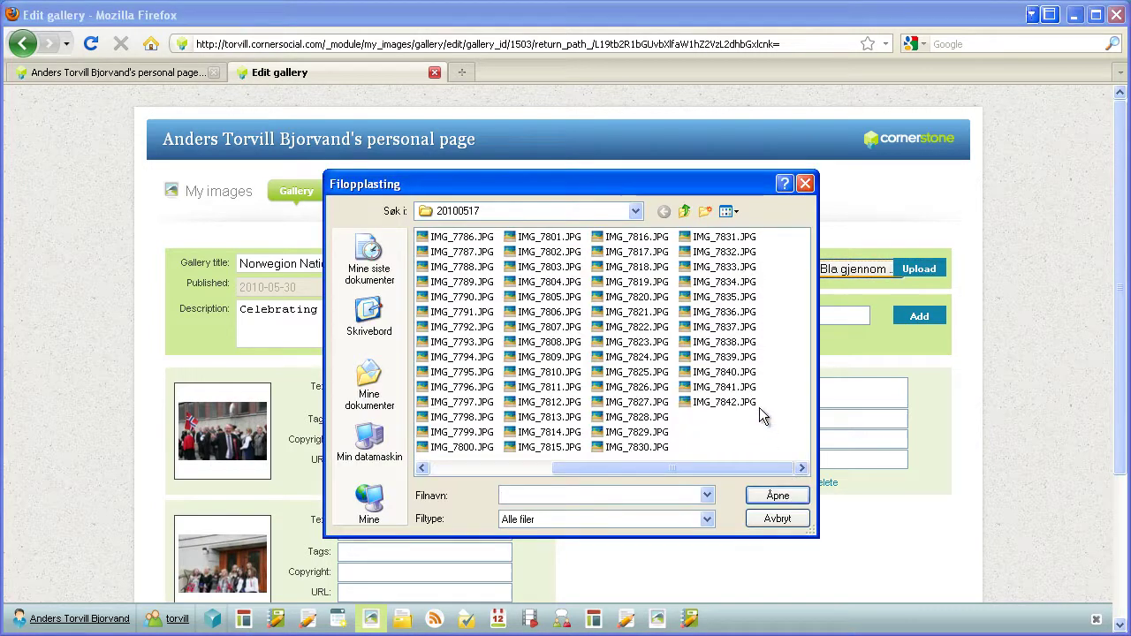
{"action": "left_click", "coordinate": [741, 266]}
{"action": "left_click", "coordinate": [789, 497]}
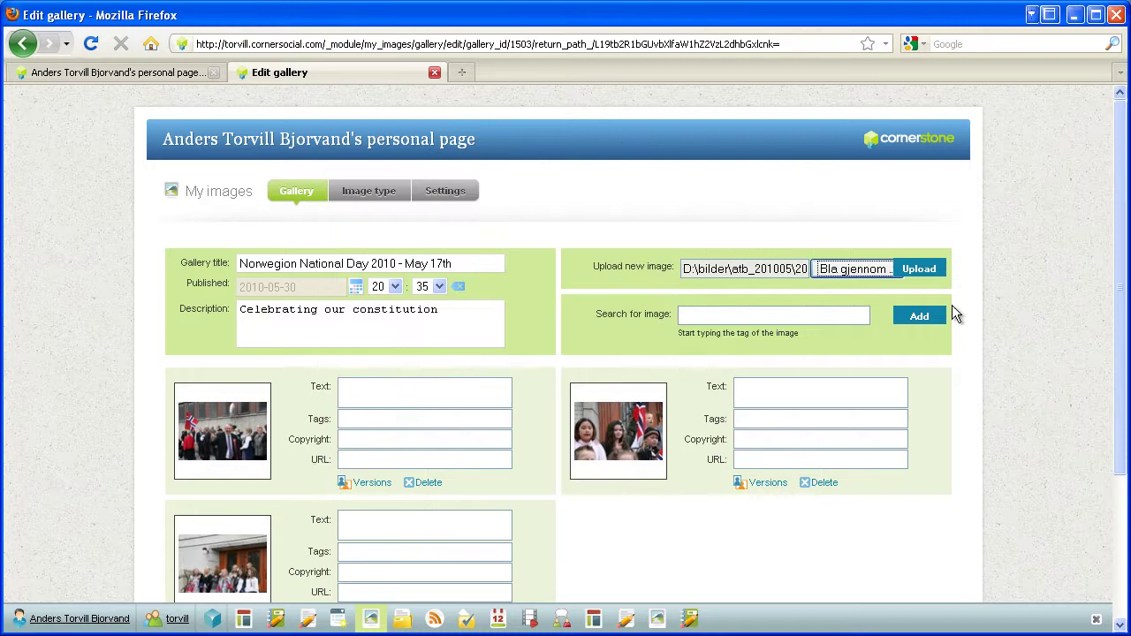
{"action": "left_click", "coordinate": [920, 269]}
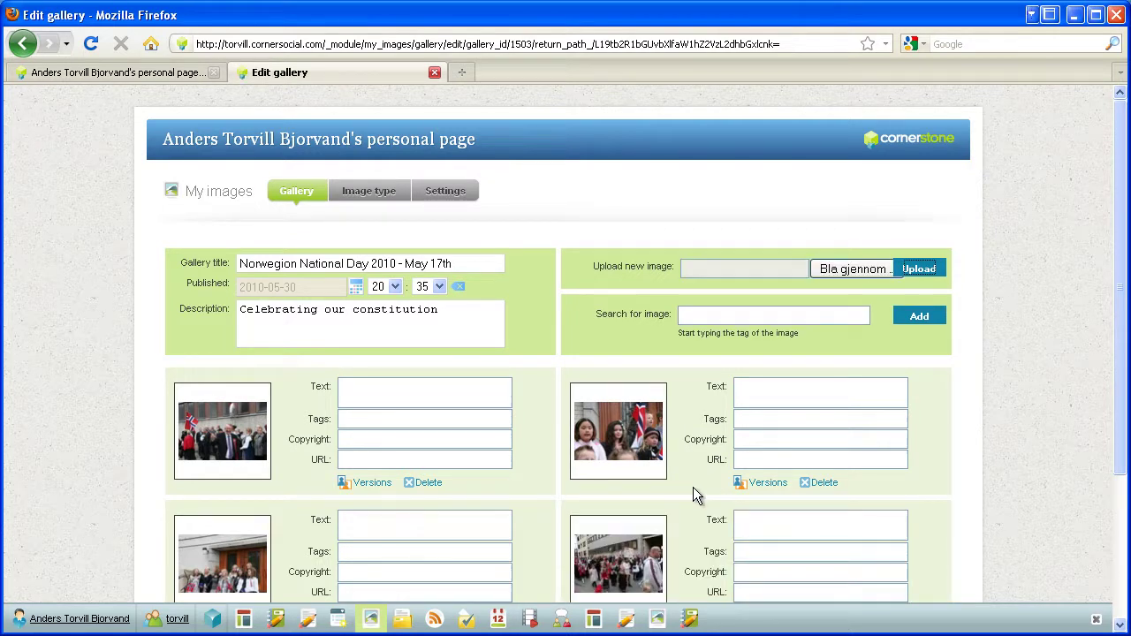
Caption photos 'My father heading up the Children's parade' and 'My daughter's school class singing'
{"action": "scroll", "coordinate": [694, 489], "scroll_direction": "down", "scroll_amount": 2}
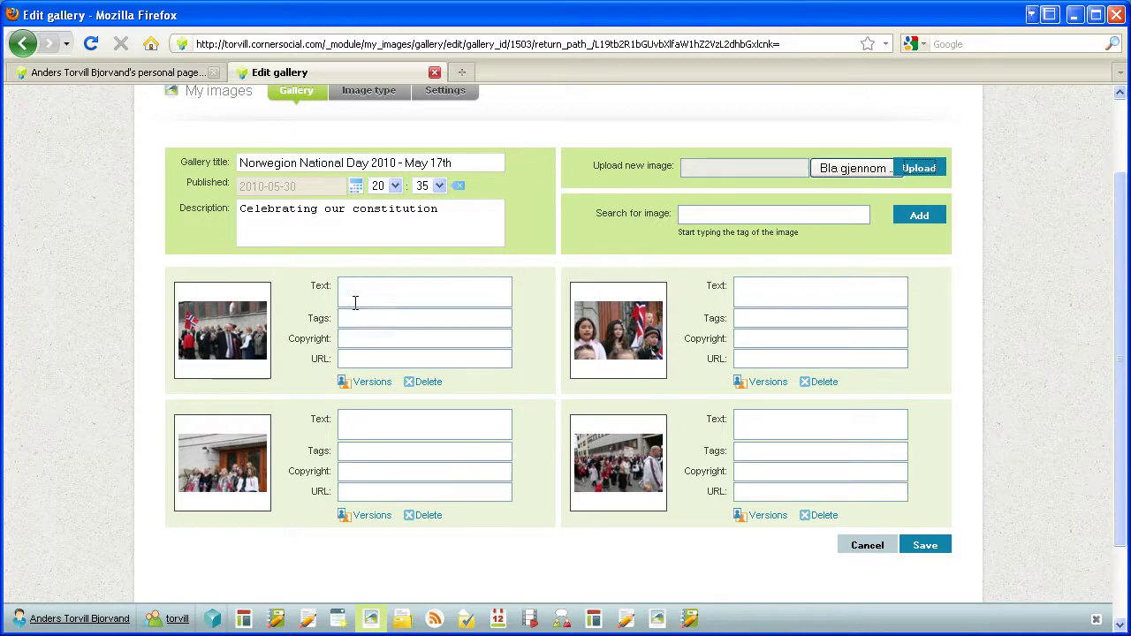
{"action": "left_click", "coordinate": [384, 294]}
{"action": "type", "text": "My father heading up the Children's parade"}
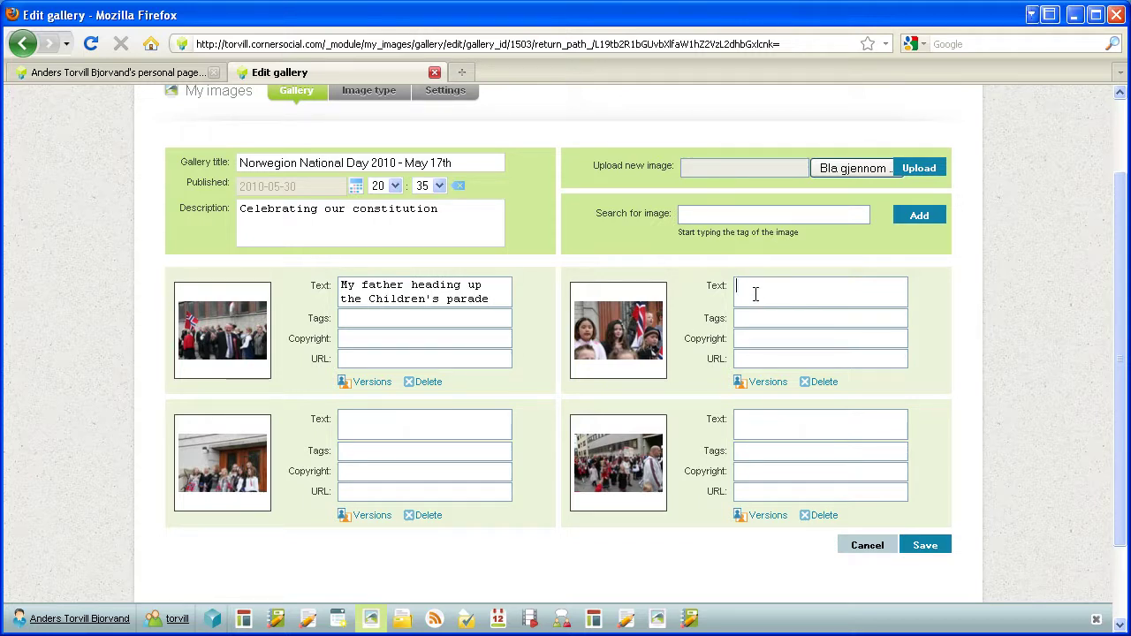
{"action": "type", "text": "My daugghter"}
{"action": "key", "text": "BackSpace"}
{"action": "key", "text": "BackSpace"}
{"action": "key", "text": "BackSpace"}
{"action": "key", "text": "BackSpace"}
{"action": "type", "text": "hte"}
{"action": "key", "text": "BackSpace"}
{"action": "key", "text": "BackSpace"}
{"action": "key", "text": "BackSpace"}
{"action": "key", "text": "BackSpace"}
{"action": "type", "text": "ghters"}
{"action": "key", "text": "BackSpace"}
{"action": "type", "text": "'s school class"}
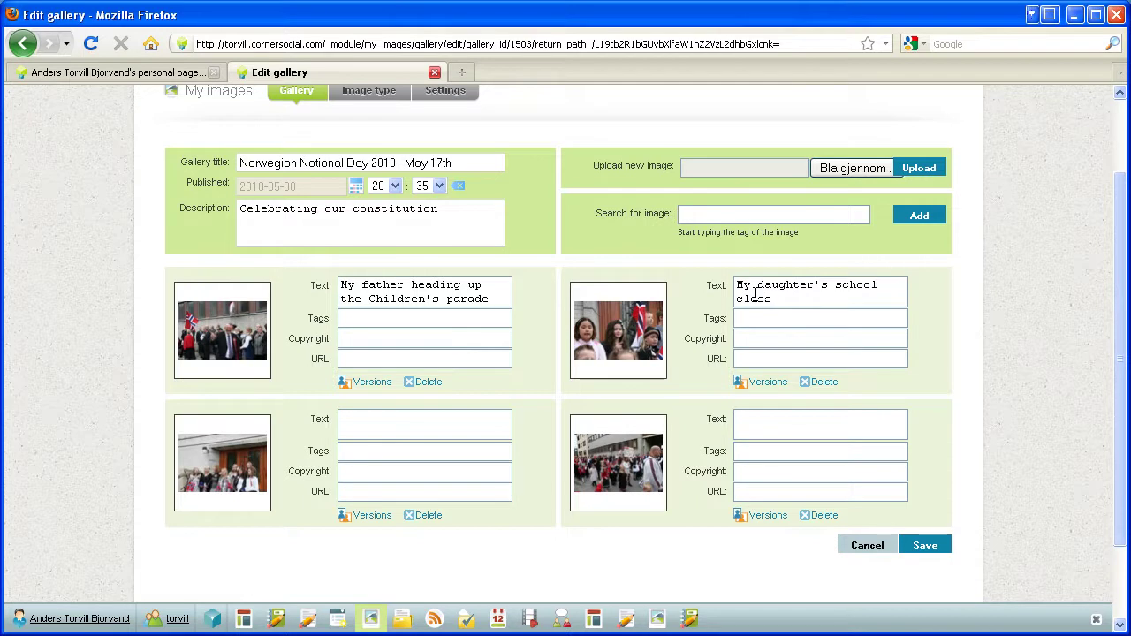
{"action": "type", "text": " sinm"}
{"action": "type", "text": "inging"}
Caption the third photo 'The Angels choir' and the fourth about the Children's gospel choir
{"action": "left_click", "coordinate": [420, 417]}
{"action": "type", "text": "The Angels choir"}
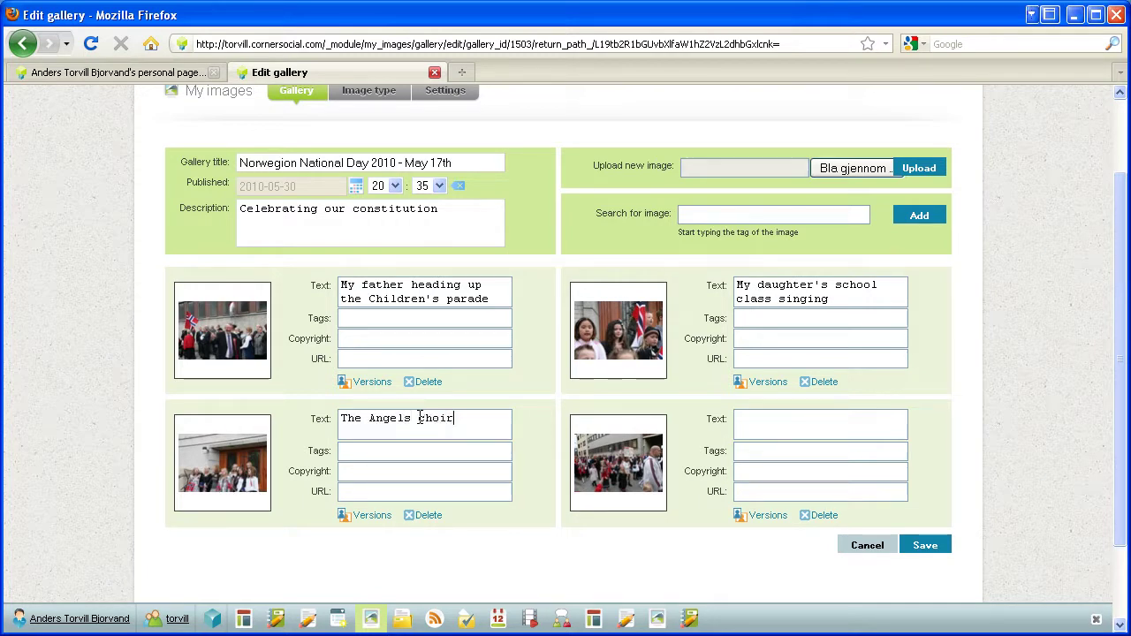
{"action": "left_click", "coordinate": [793, 426]}
{"action": "type", "text": "Chilr"}
{"action": "key", "text": "BackSpace"}
{"action": "key", "text": "BackSpace"}
{"action": "key", "text": "BackSpace"}
{"action": "key", "text": "BackSpace"}
{"action": "type", "text": "dren's gospel c"}
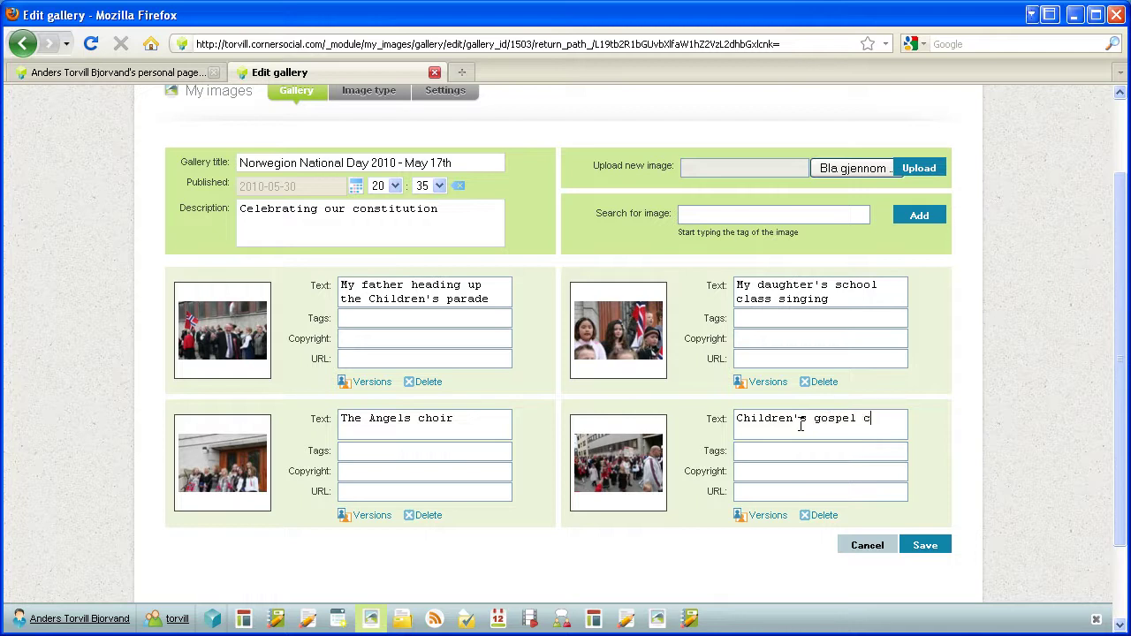
{"action": "type", "text": "hoir in the citizens's para"}
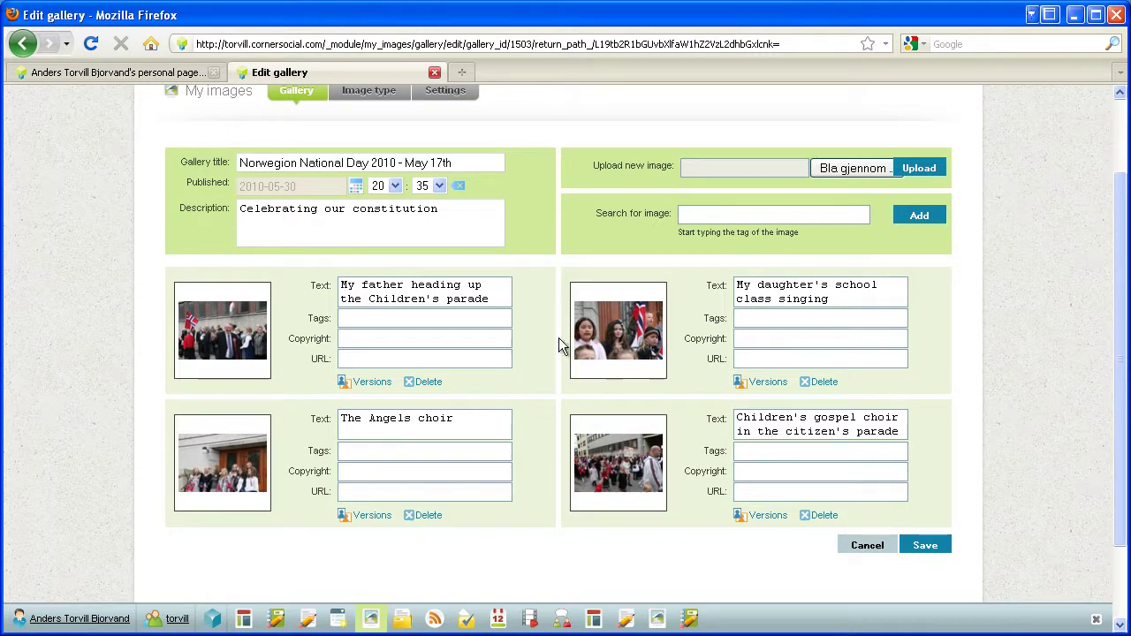
Move the daughter's class photo first and the father's parade photo last, then save
{"action": "left_click_drag", "start_coordinate": [614, 335], "coordinate": [227, 334]}
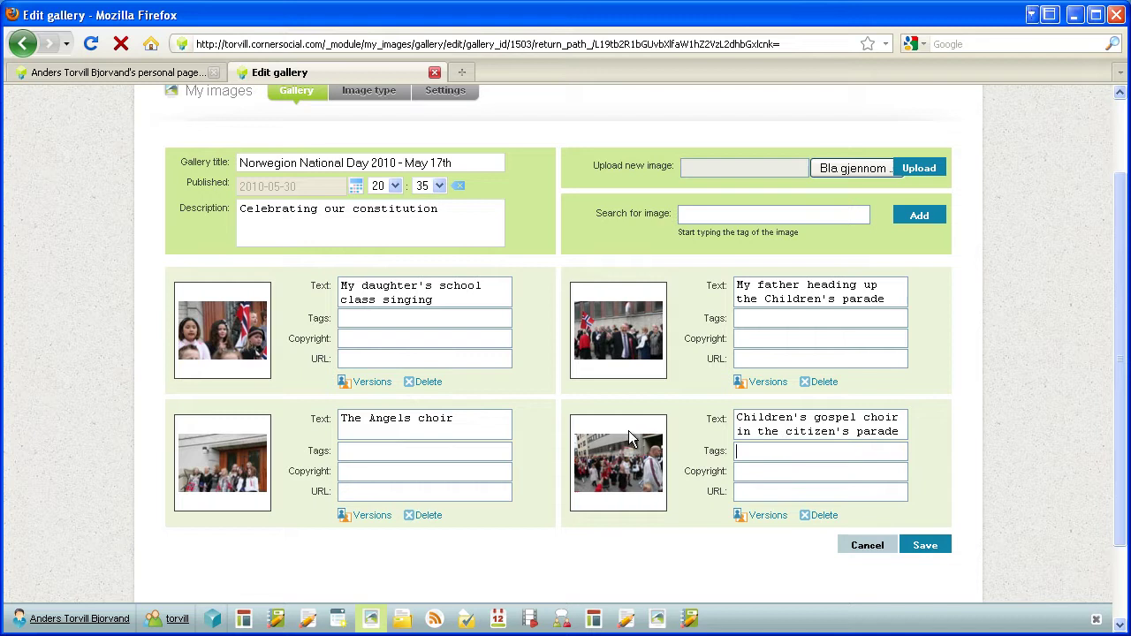
{"action": "left_click_drag", "start_coordinate": [618, 331], "coordinate": [624, 459]}
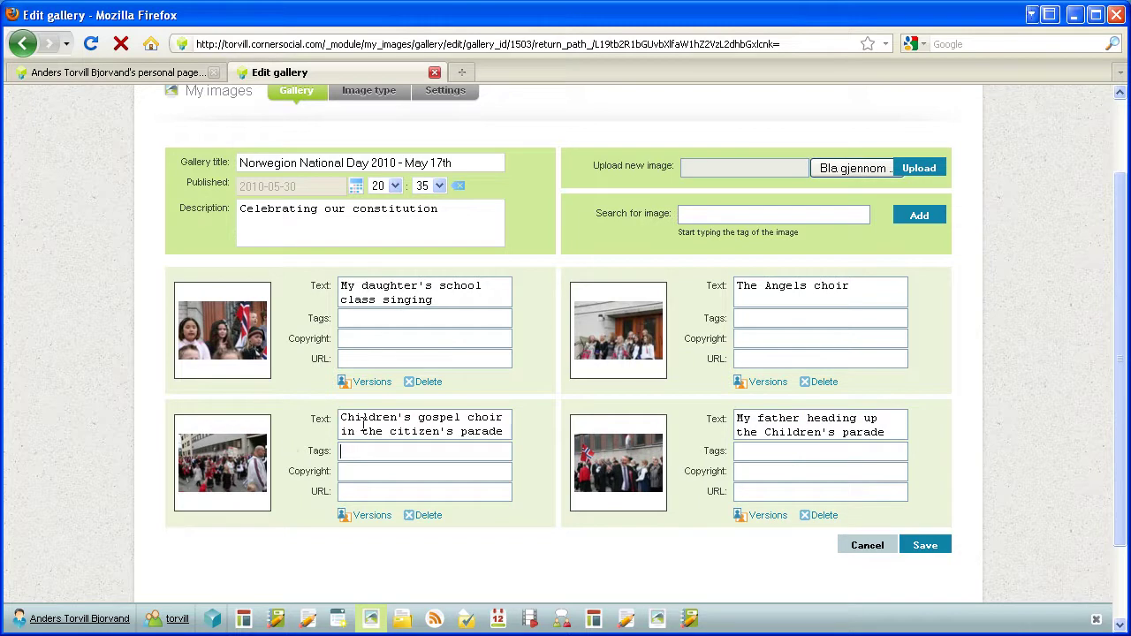
{"action": "left_click", "coordinate": [925, 546]}
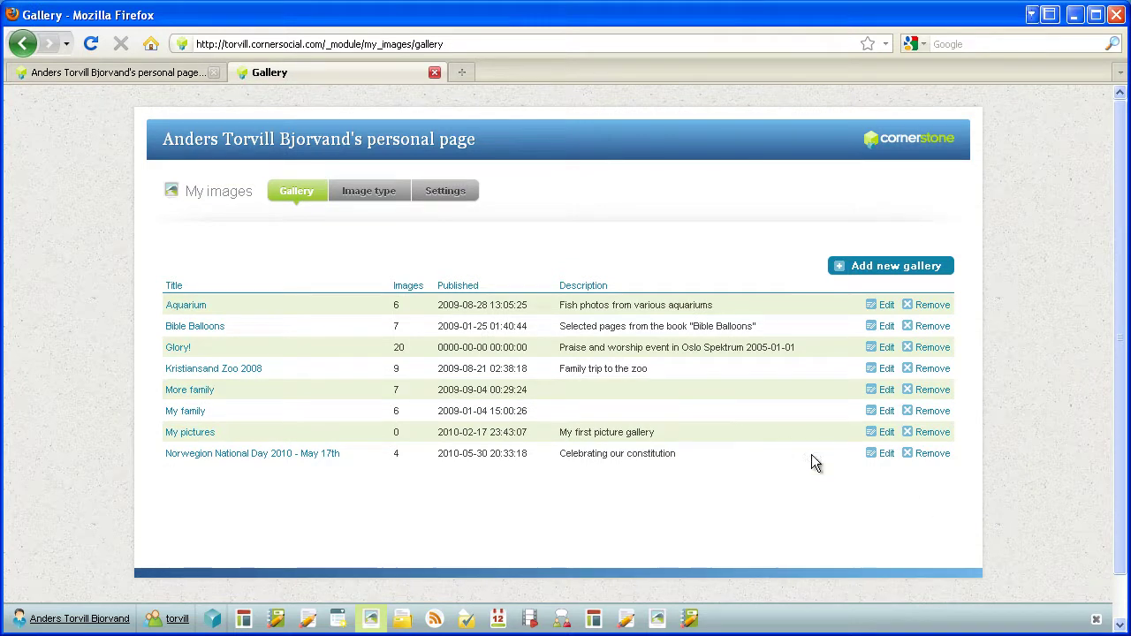
Reopen the National Day gallery for editing and drag the father's parade photo to the first slot
{"action": "left_click", "coordinate": [886, 455]}
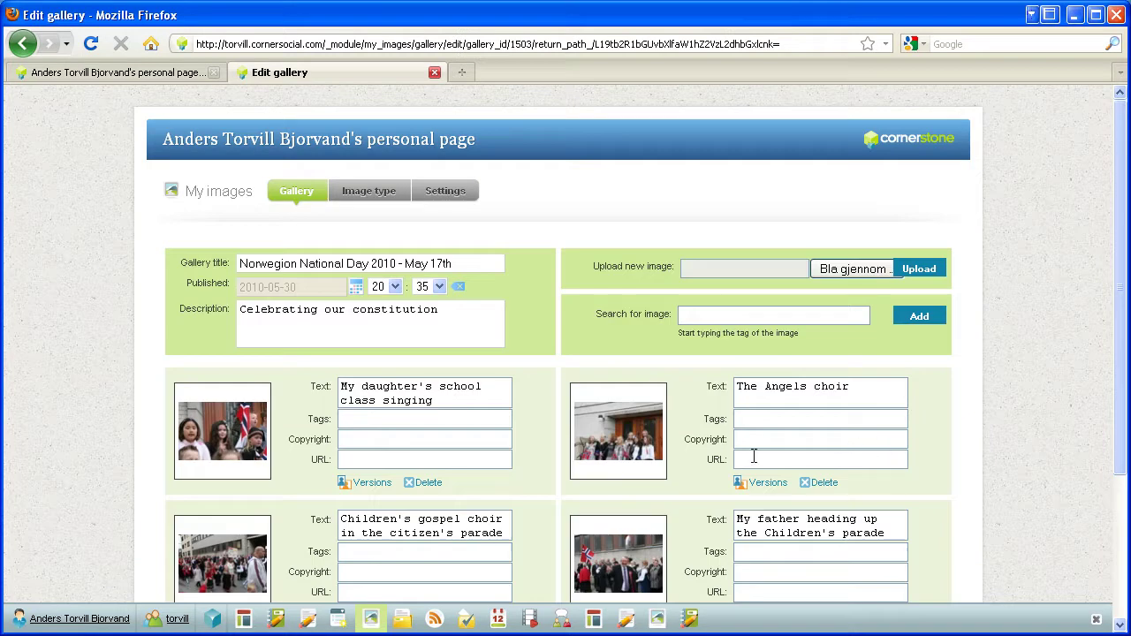
{"action": "scroll", "coordinate": [754, 456], "scroll_direction": "down", "scroll_amount": 2}
{"action": "left_click_drag", "start_coordinate": [641, 477], "coordinate": [356, 362]}
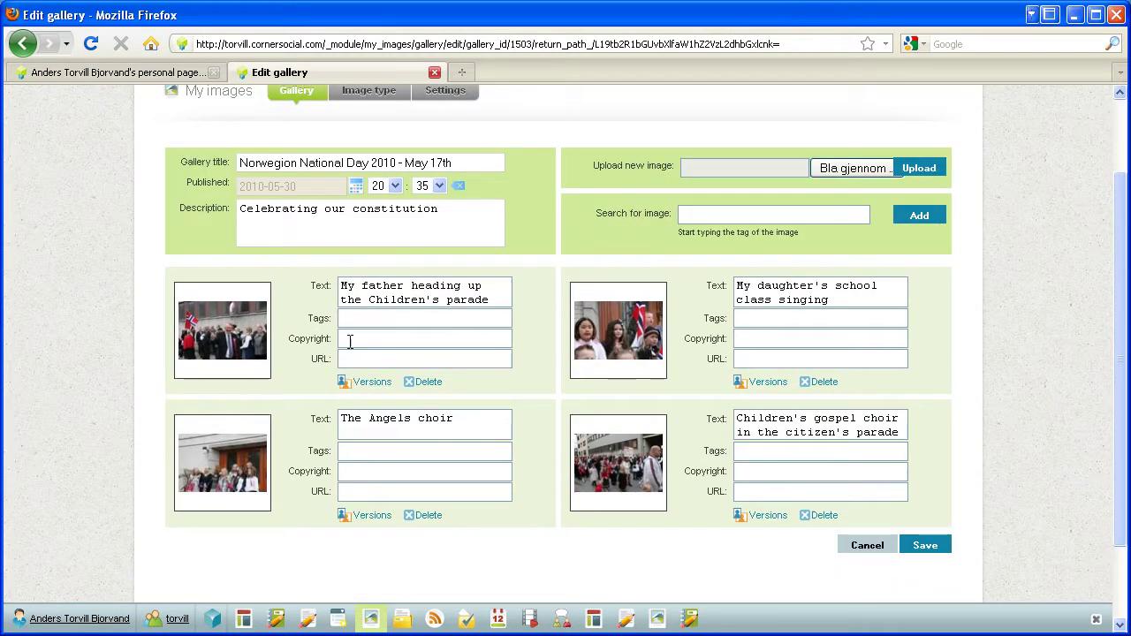
{"action": "left_click", "coordinate": [351, 339]}
{"action": "left_click", "coordinate": [359, 359]}
Open Versions for the gospel choir photo and browse the image types, like Main image (600 x 400)
{"action": "left_click", "coordinate": [758, 519]}
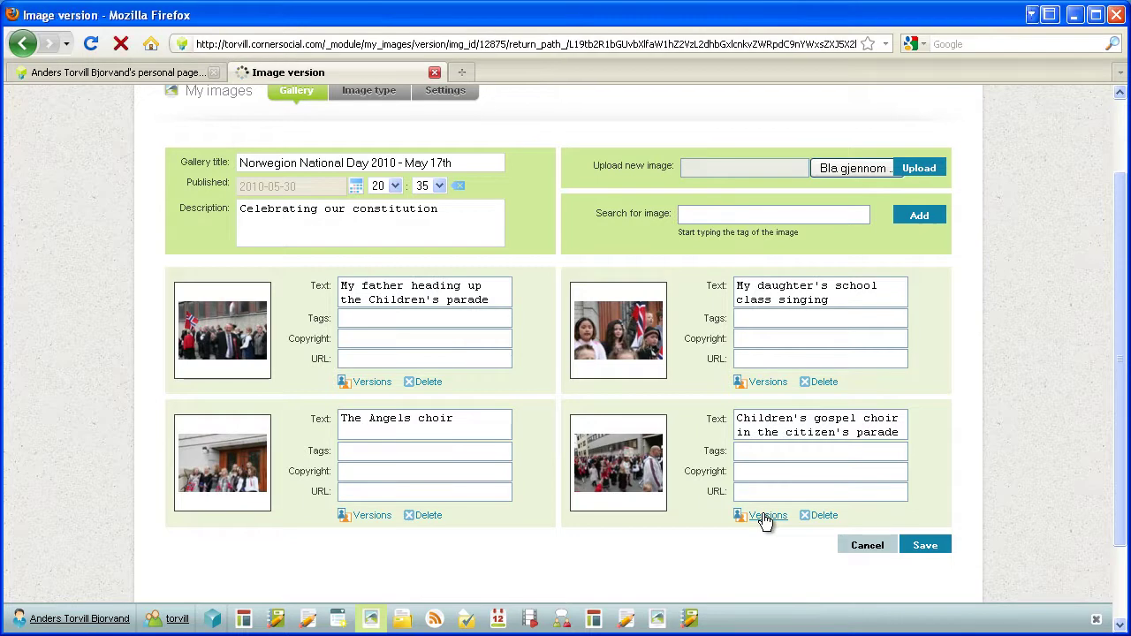
{"action": "scroll", "coordinate": [629, 426], "scroll_direction": "down", "scroll_amount": 6}
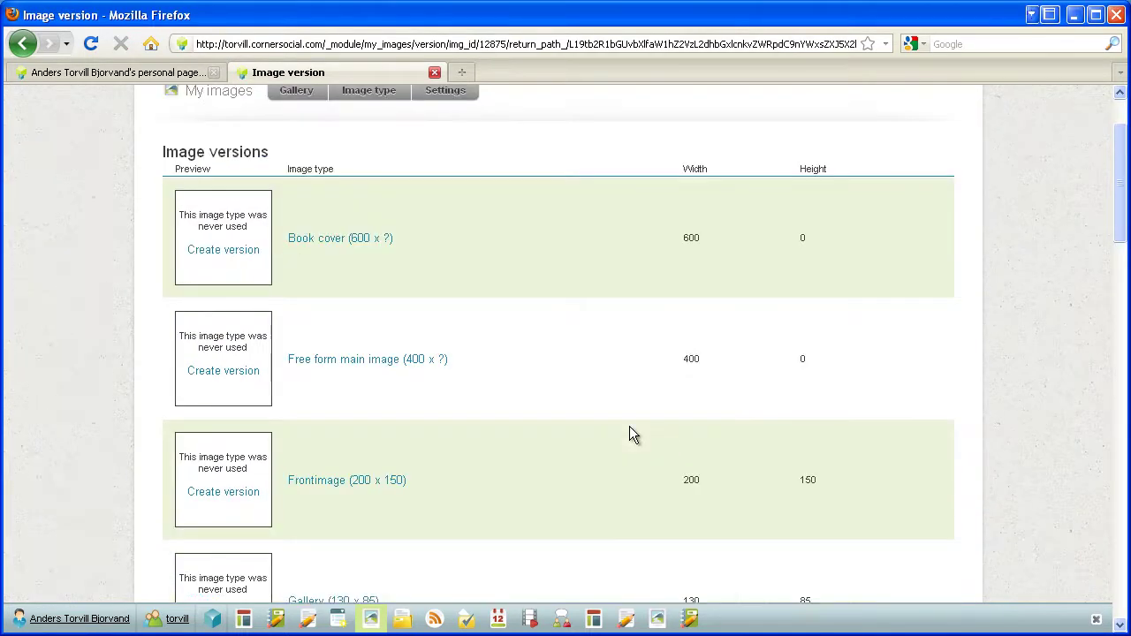
{"action": "scroll", "coordinate": [220, 184], "scroll_direction": "down", "scroll_amount": 12}
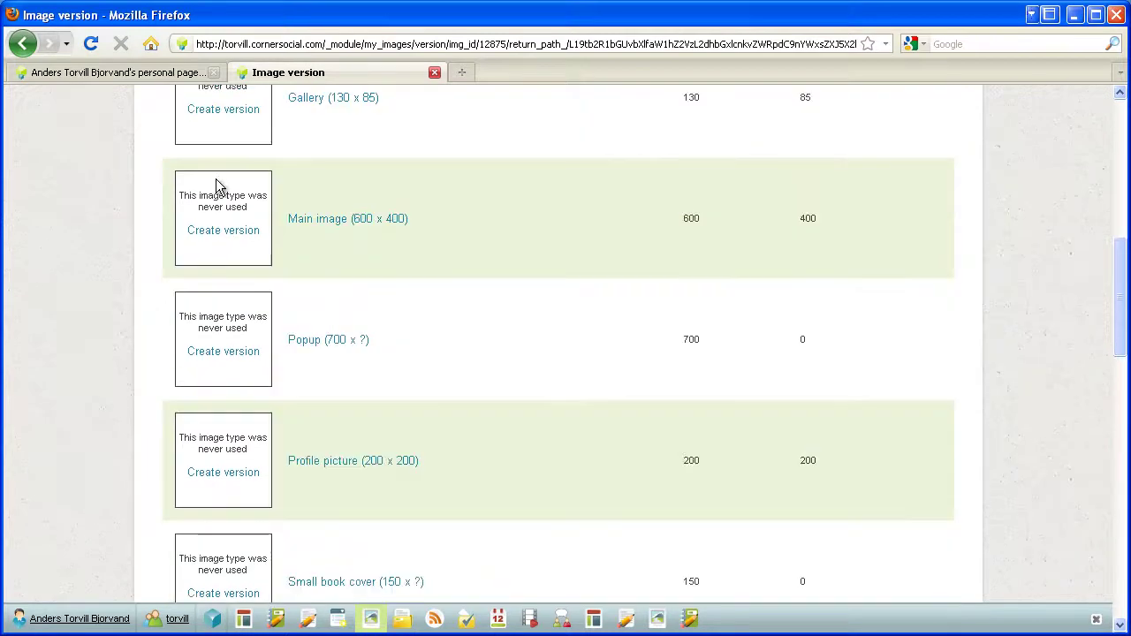
{"action": "scroll", "coordinate": [212, 305], "scroll_direction": "down", "scroll_amount": 14}
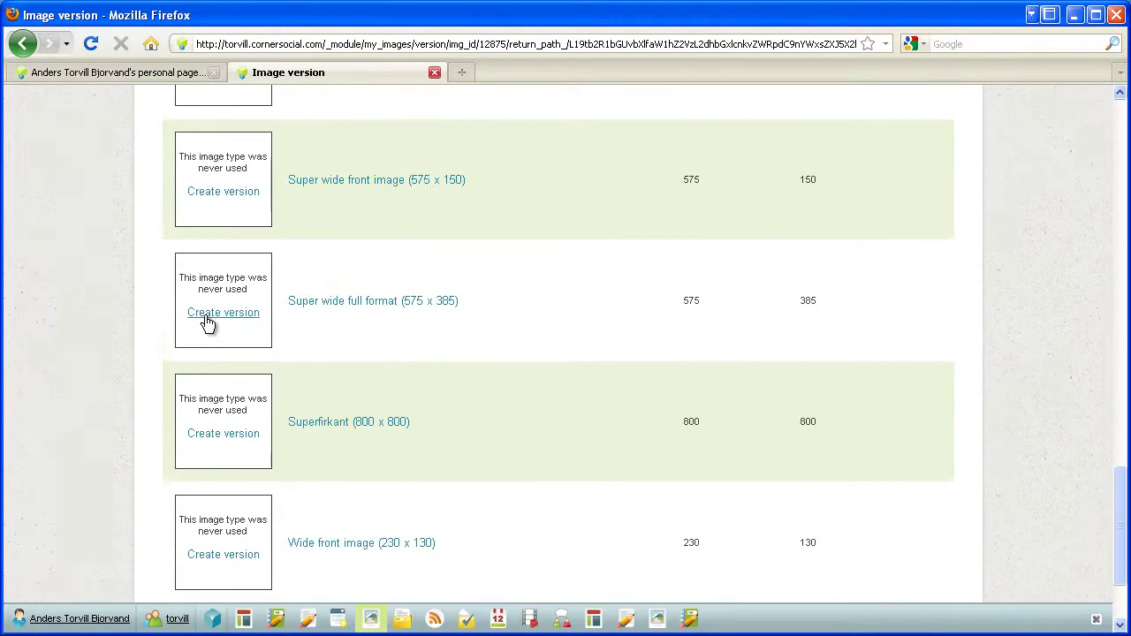
{"action": "scroll", "coordinate": [207, 324], "scroll_direction": "down", "scroll_amount": 3}
{"action": "scroll", "coordinate": [204, 326], "scroll_direction": "up", "scroll_amount": 10}
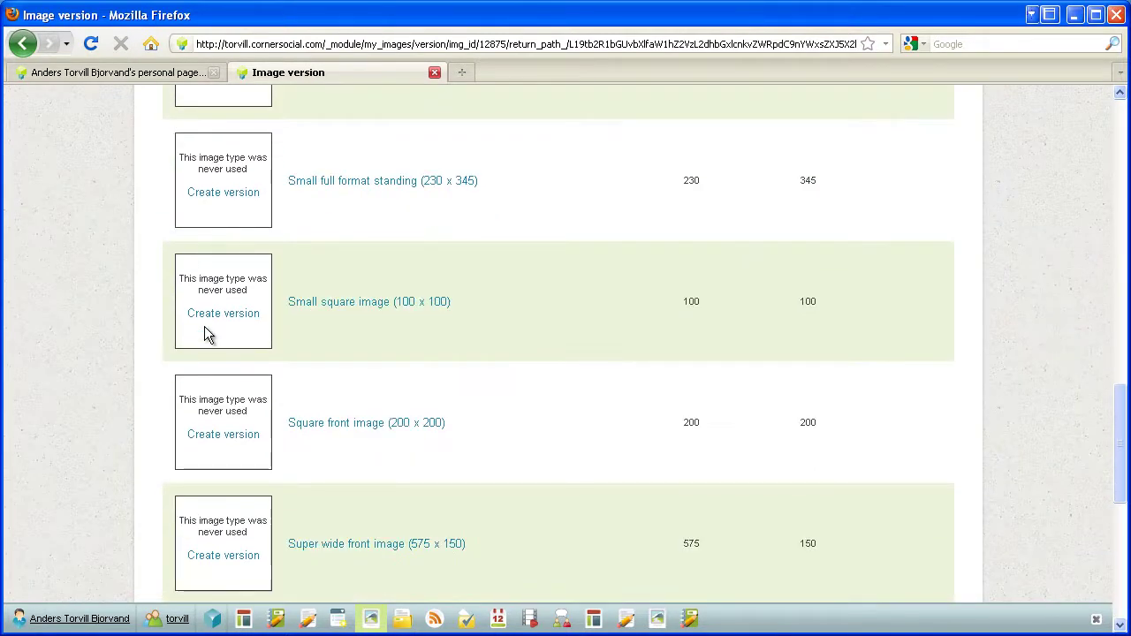
{"action": "scroll", "coordinate": [205, 326], "scroll_direction": "up", "scroll_amount": 11}
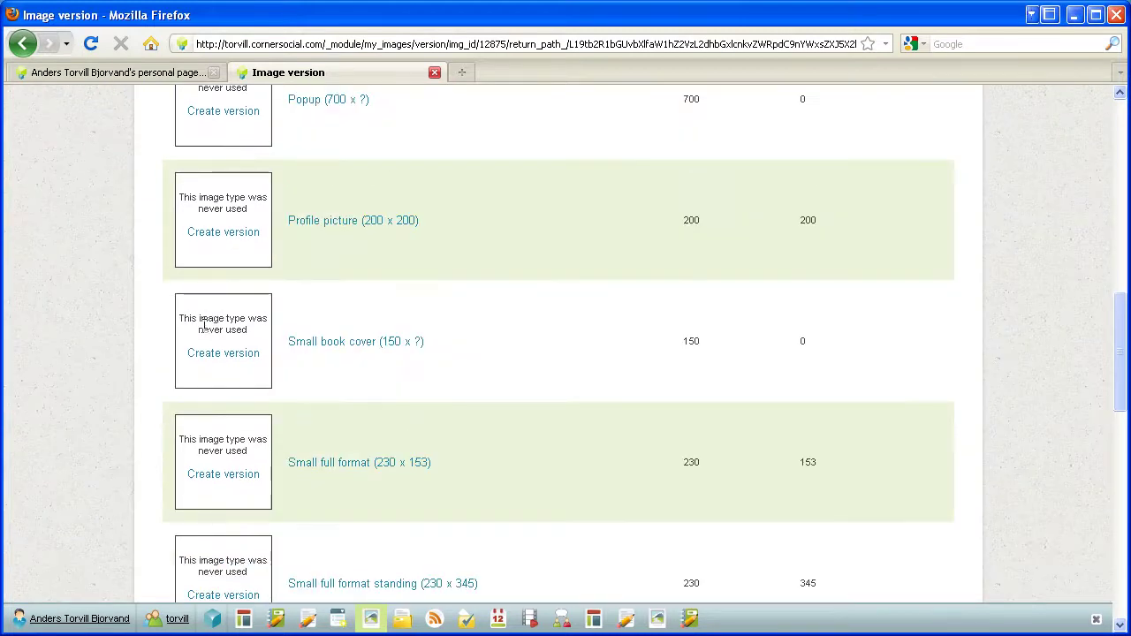
{"action": "scroll", "coordinate": [204, 327], "scroll_direction": "down", "scroll_amount": 11}
{"action": "scroll", "coordinate": [204, 326], "scroll_direction": "down", "scroll_amount": 10}
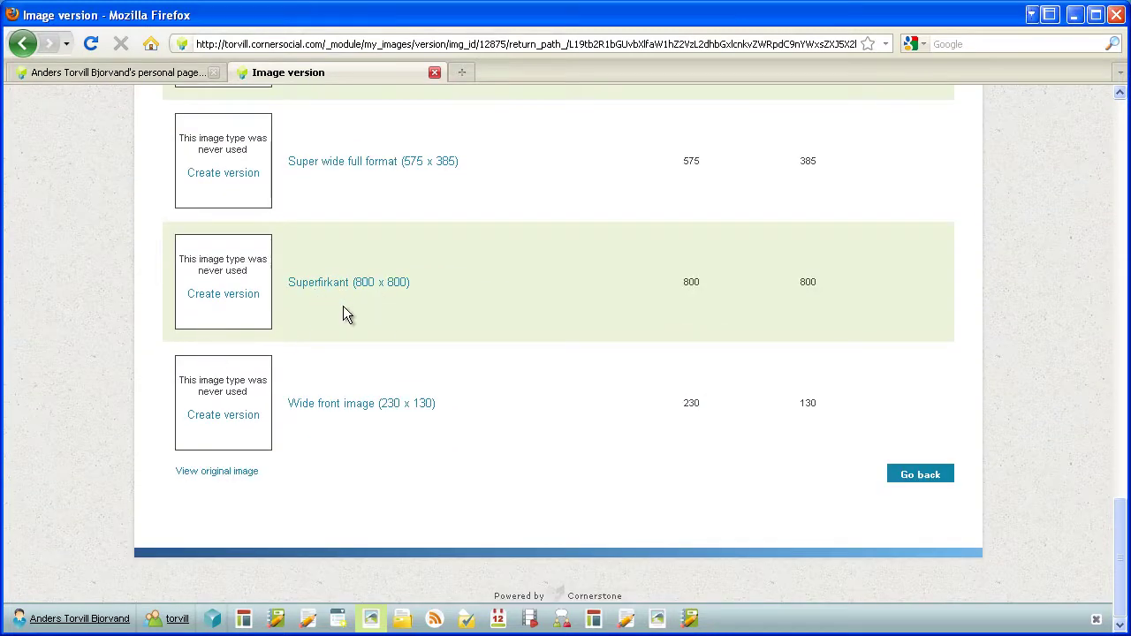
{"action": "scroll", "coordinate": [417, 301], "scroll_direction": "up", "scroll_amount": 6}
{"action": "scroll", "coordinate": [520, 299], "scroll_direction": "up", "scroll_amount": 14}
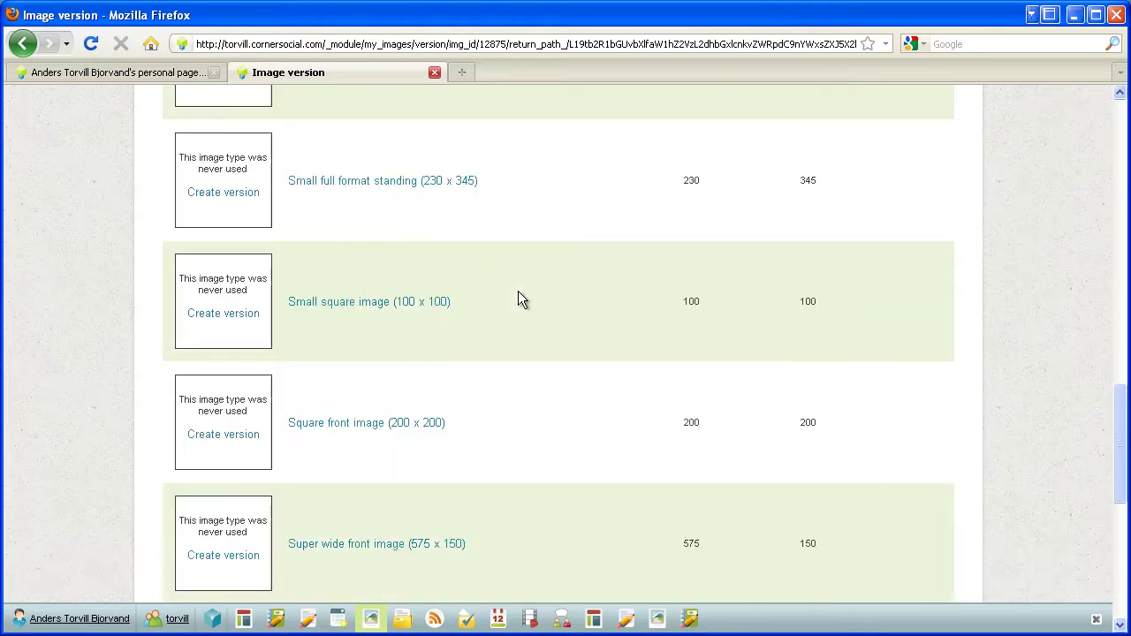
{"action": "scroll", "coordinate": [519, 299], "scroll_direction": "up", "scroll_amount": 4}
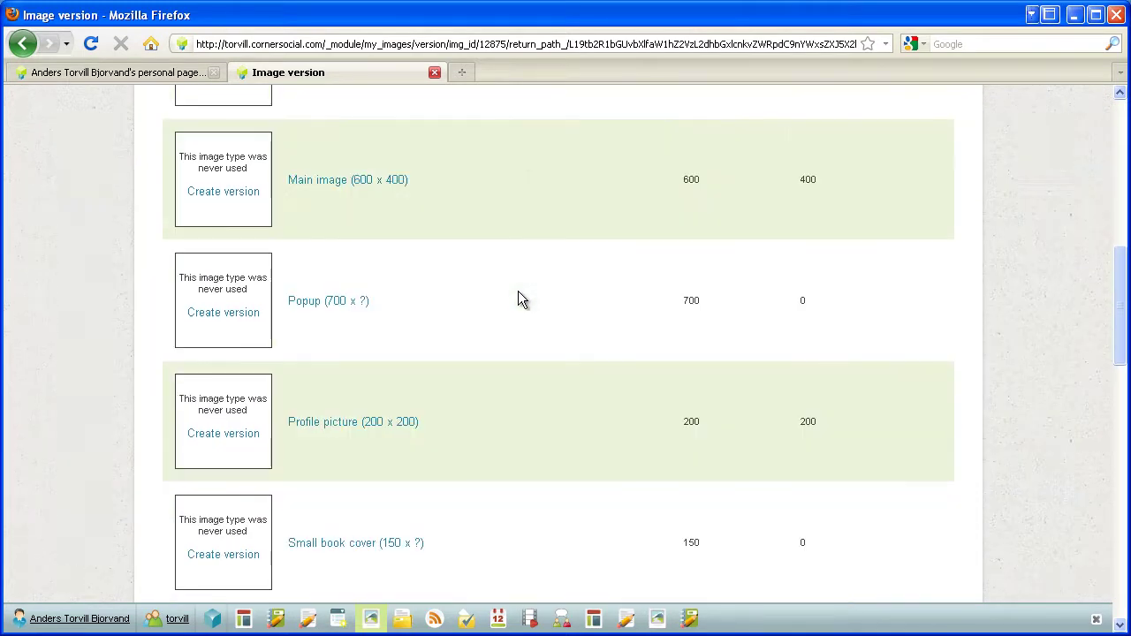
{"action": "scroll", "coordinate": [517, 298], "scroll_direction": "up", "scroll_amount": 8}
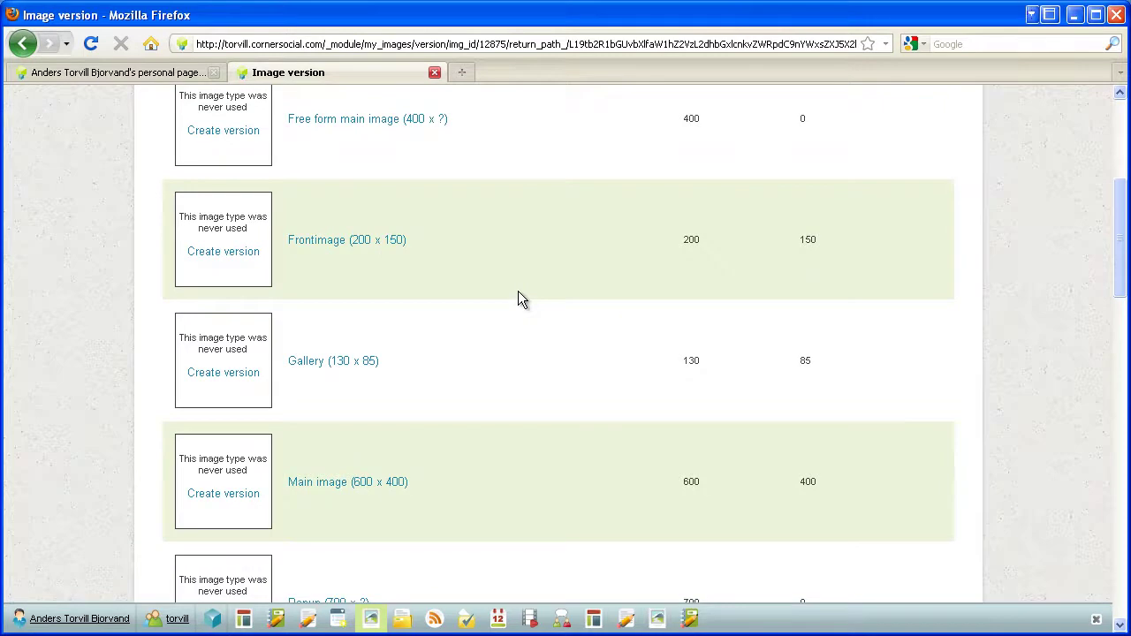
{"action": "scroll", "coordinate": [520, 298], "scroll_direction": "down", "scroll_amount": 6}
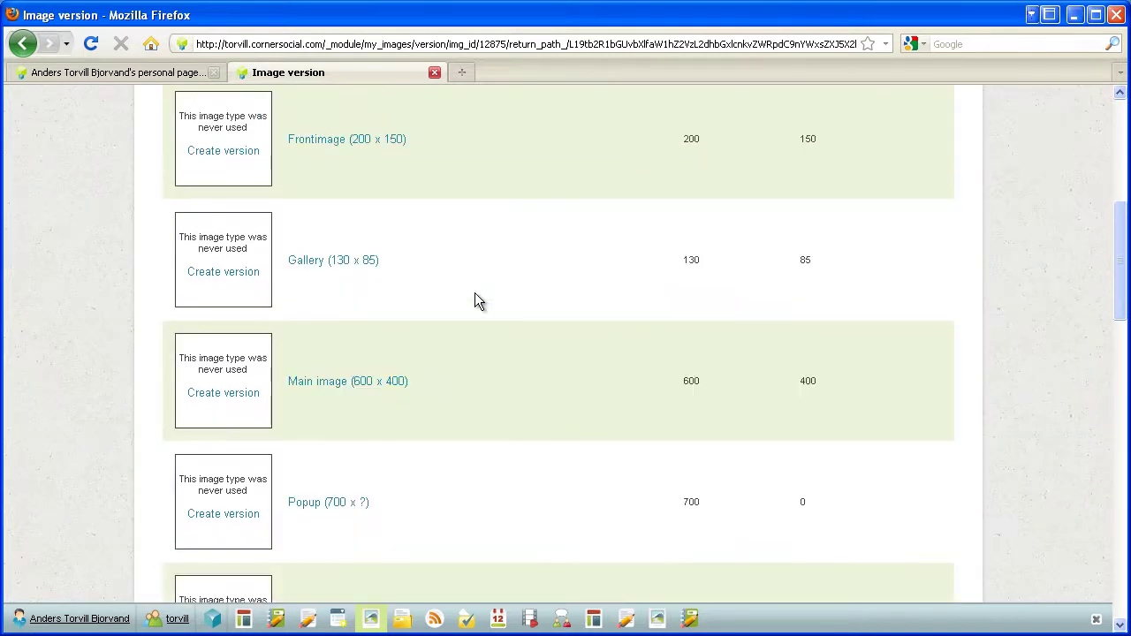
Create and save a 600 x 400 Main image crop of the gospel choir photo, framed on the parade children
{"action": "left_click", "coordinate": [216, 399]}
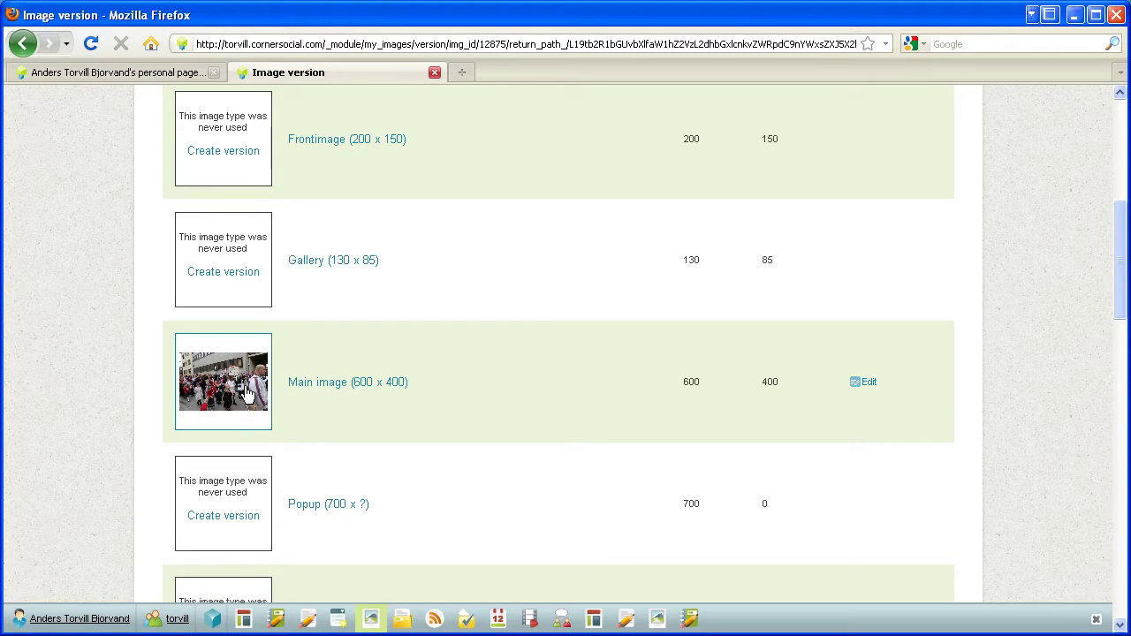
{"action": "left_click", "coordinate": [873, 382]}
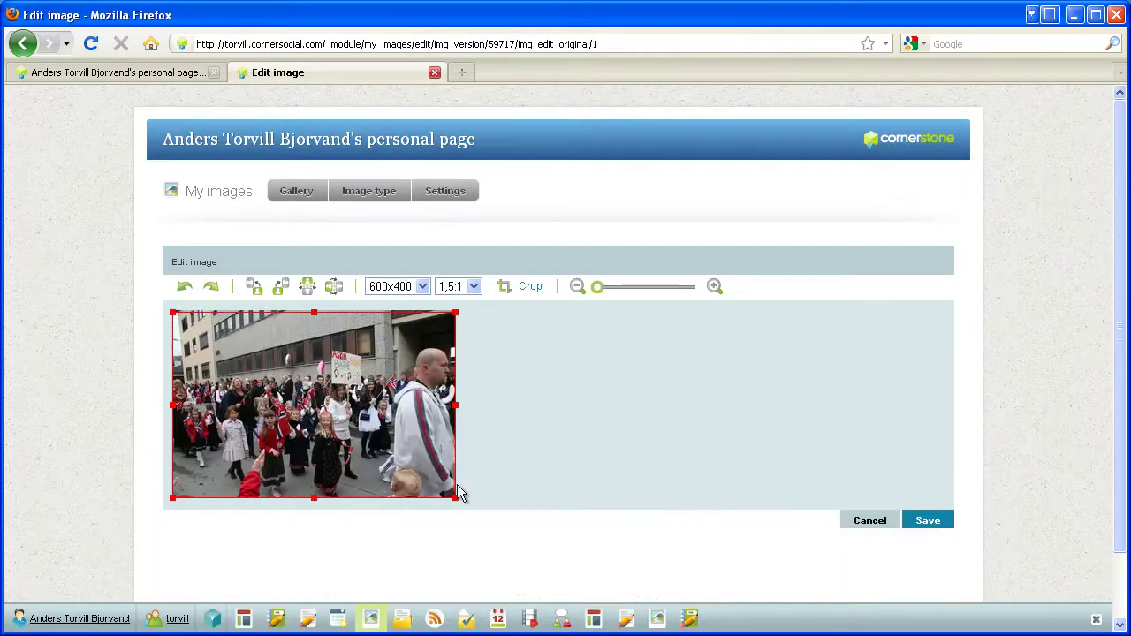
{"action": "left_click_drag", "start_coordinate": [455, 498], "coordinate": [363, 440]}
{"action": "left_click_drag", "start_coordinate": [314, 409], "coordinate": [334, 447]}
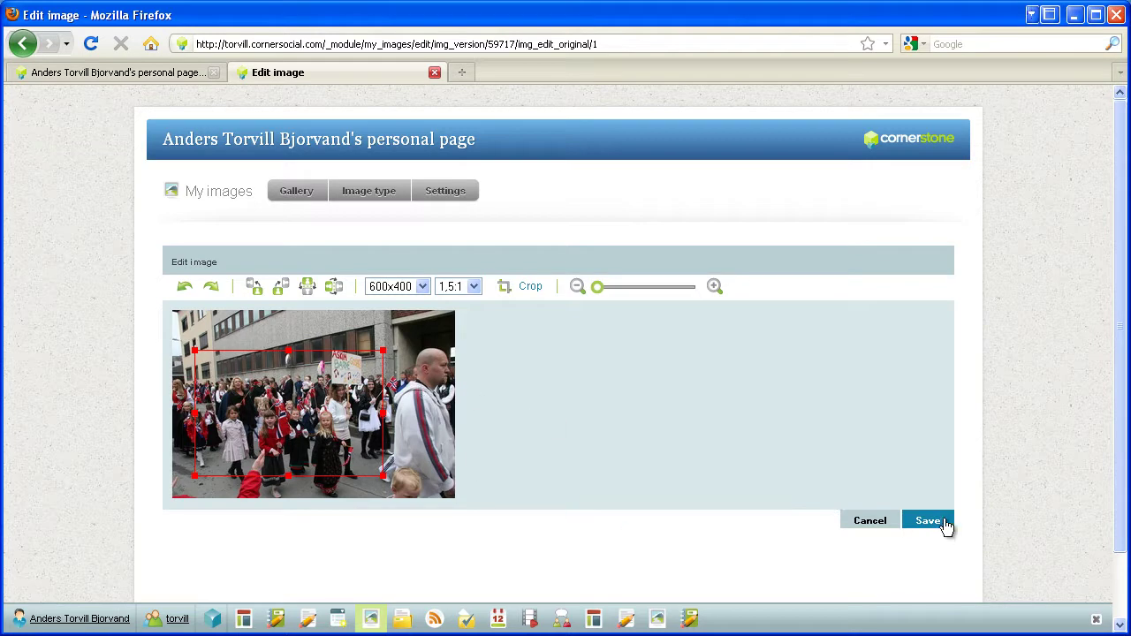
{"action": "left_click", "coordinate": [939, 525]}
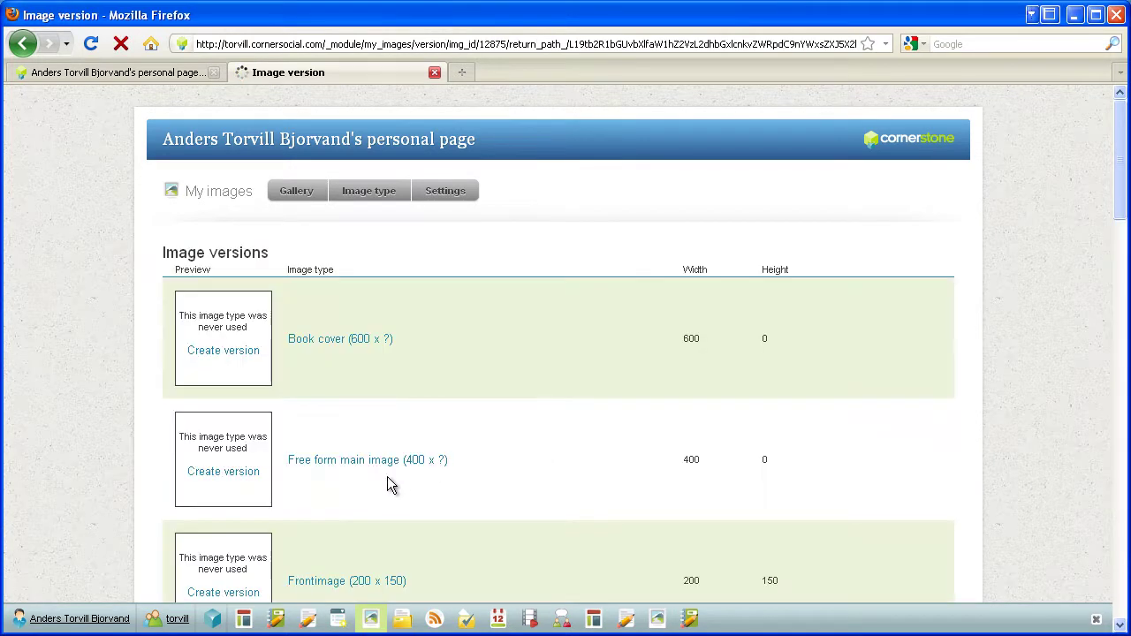
Leave the Image versions page and return to the Norwegian National Day gallery's edit page
{"action": "scroll", "coordinate": [387, 476], "scroll_direction": "down", "scroll_amount": 10}
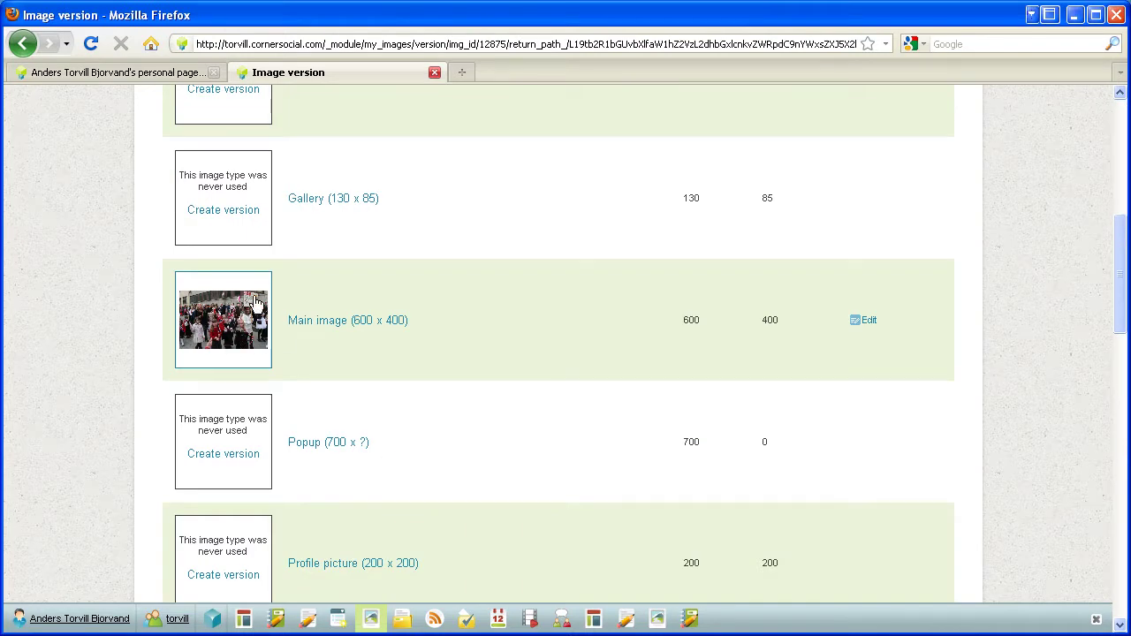
{"action": "scroll", "coordinate": [515, 369], "scroll_direction": "up", "scroll_amount": 2}
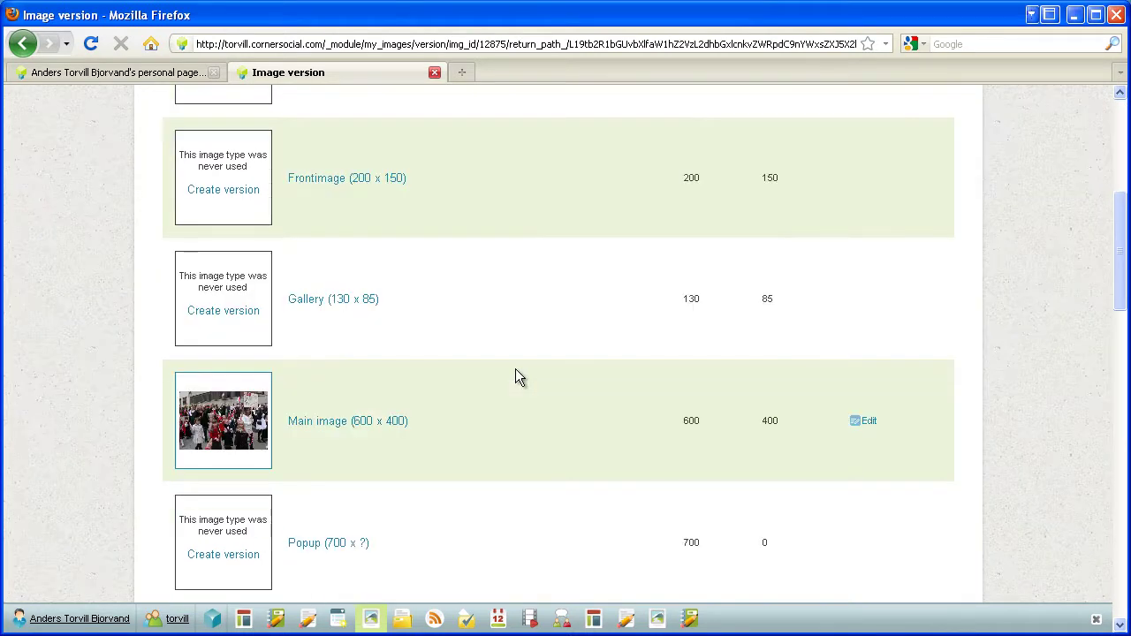
{"action": "left_click_drag", "start_coordinate": [1123, 298], "coordinate": [1088, 596]}
{"action": "left_click", "coordinate": [914, 473]}
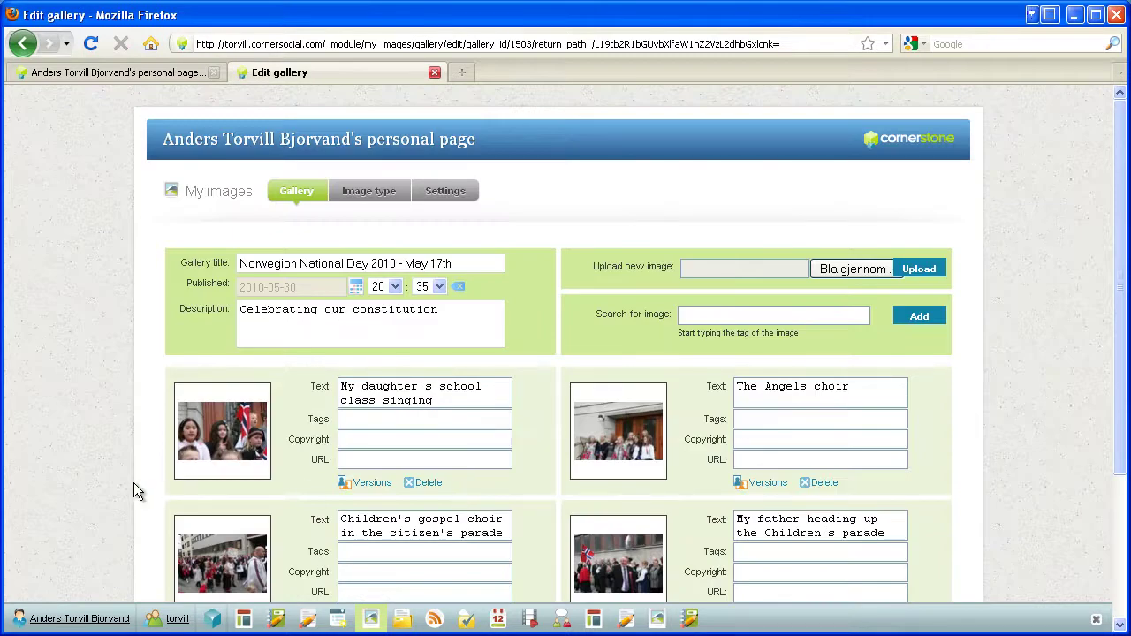
{"action": "scroll", "coordinate": [135, 479], "scroll_direction": "down", "scroll_amount": 2}
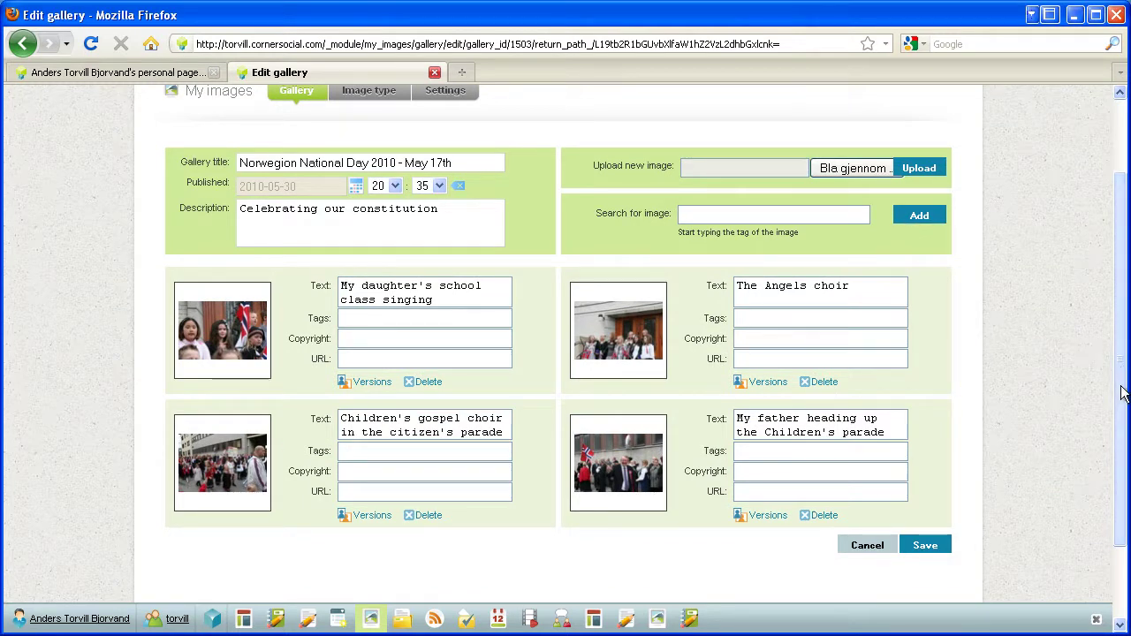
Save the Norwegian National Day gallery, then reopen it for editing from the gallery list
{"action": "left_click", "coordinate": [914, 548]}
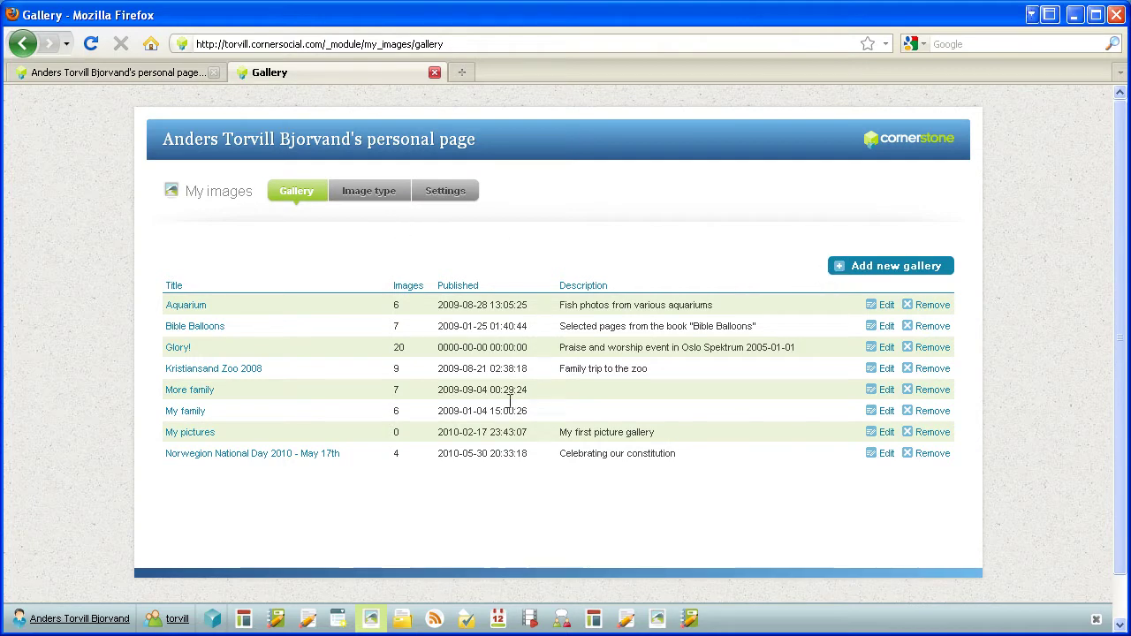
{"action": "left_click", "coordinate": [884, 454]}
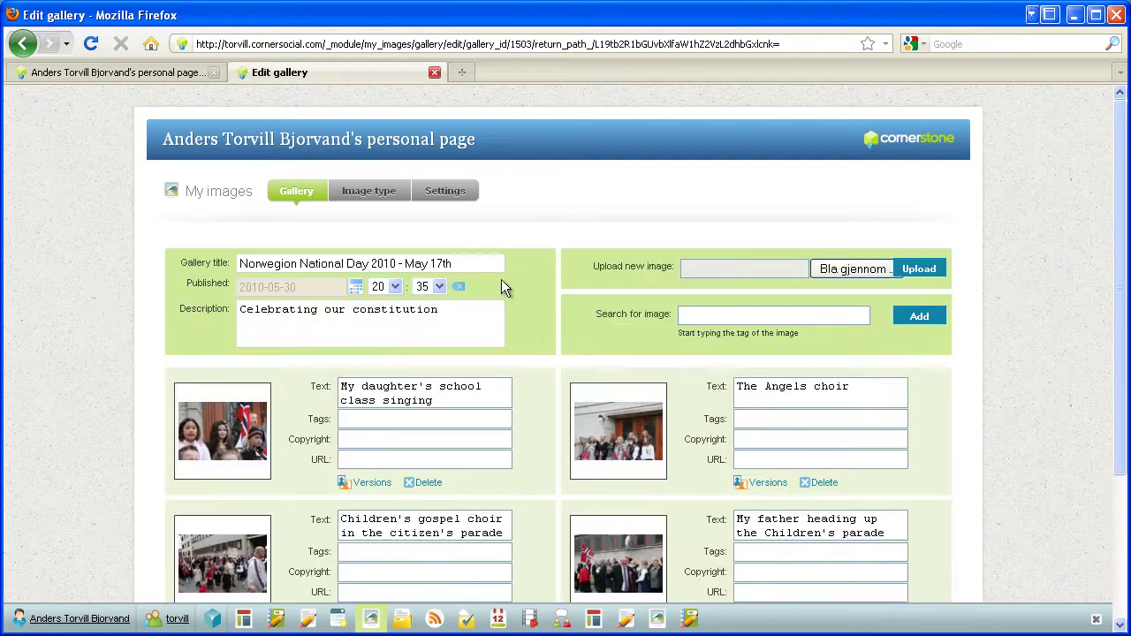
Search images by the tag 'mri' and add the matching child photo as the gallery's fifth image
{"action": "left_click", "coordinate": [693, 317]}
{"action": "type", "text": "mri"}
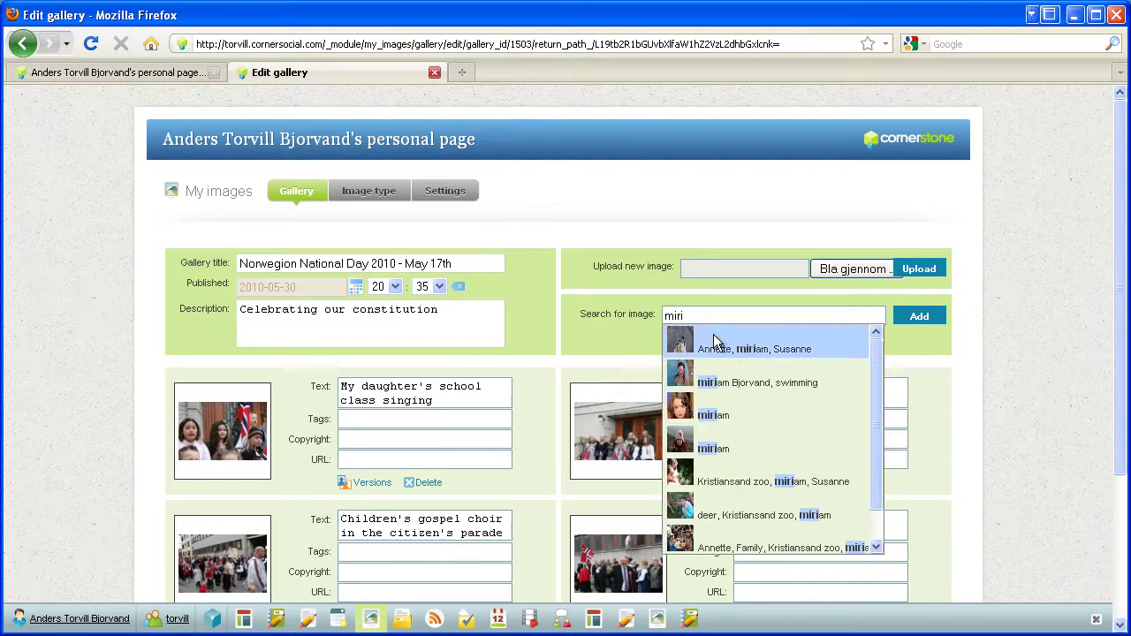
{"action": "left_click", "coordinate": [689, 416]}
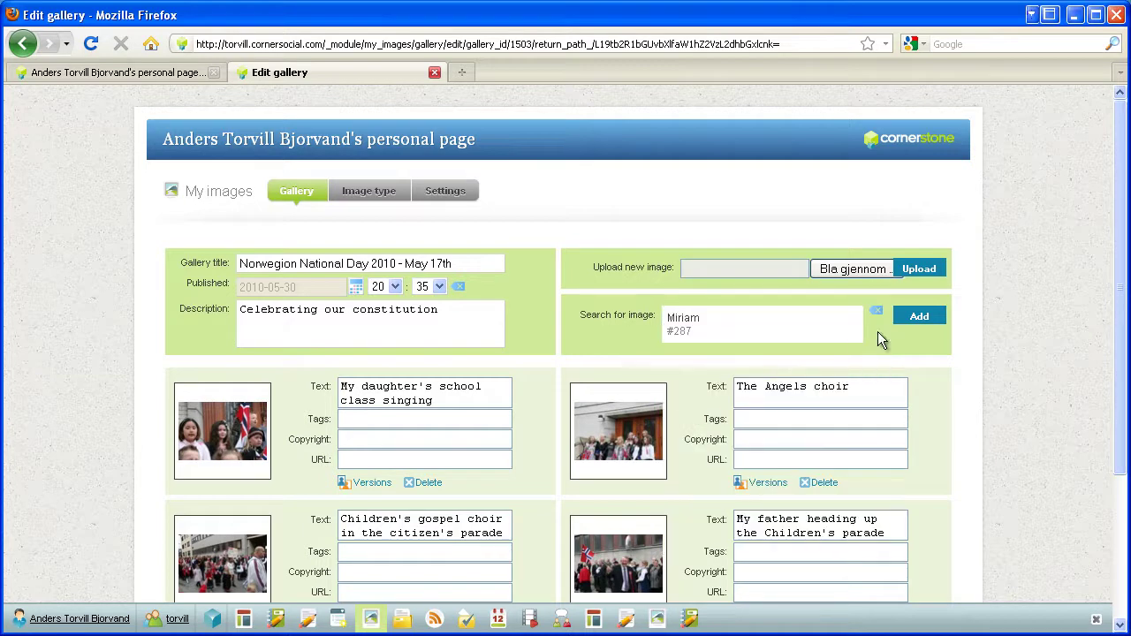
{"action": "left_click", "coordinate": [919, 318]}
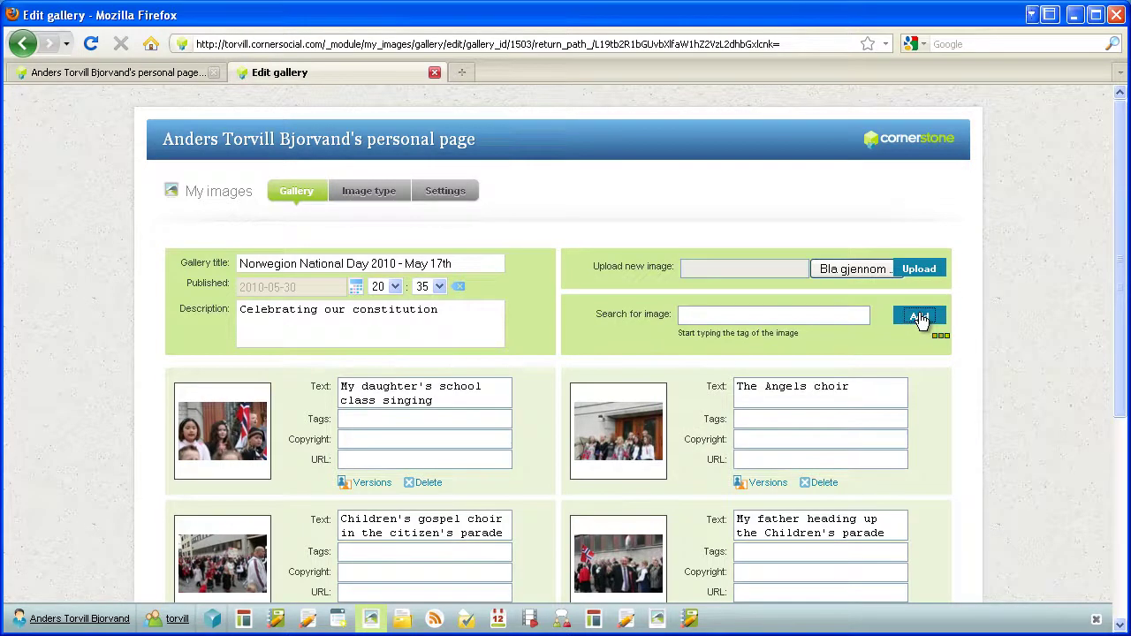
{"action": "scroll", "coordinate": [663, 424], "scroll_direction": "down", "scroll_amount": 6}
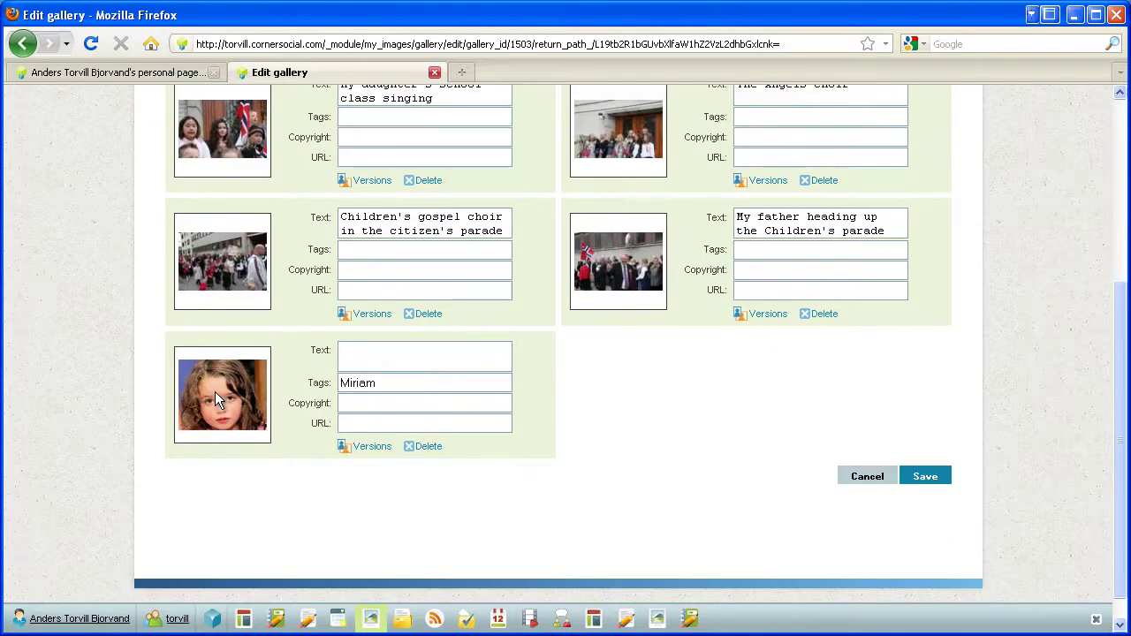